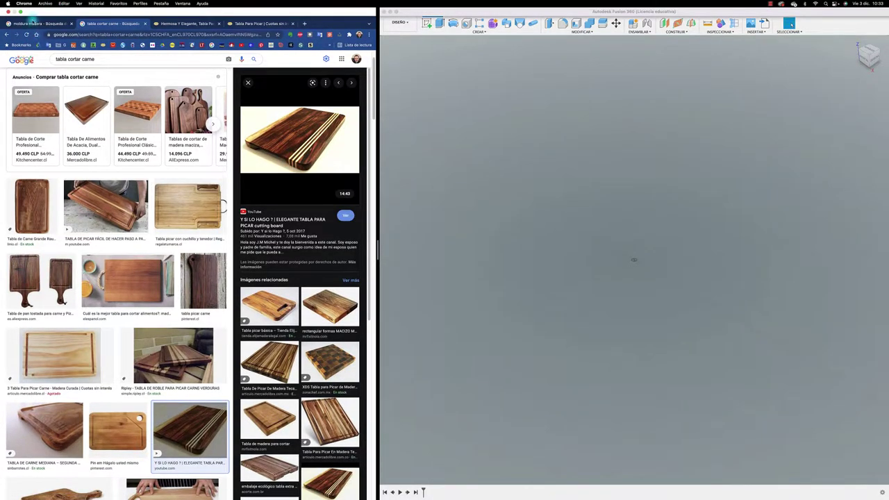
Step: Return to the 'tabla cortar carne' image results and narrow the browser so Fusion 360 gets more room
click(32, 23)
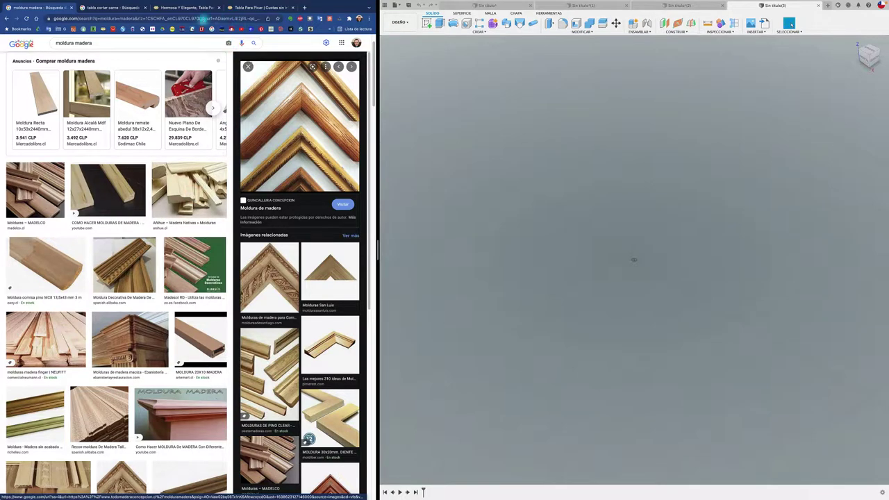
click(189, 8)
click(240, 8)
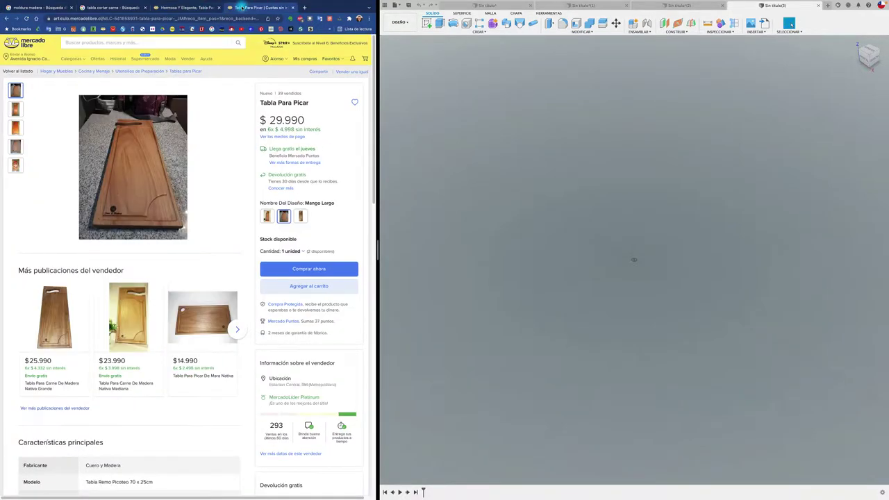
click(122, 8)
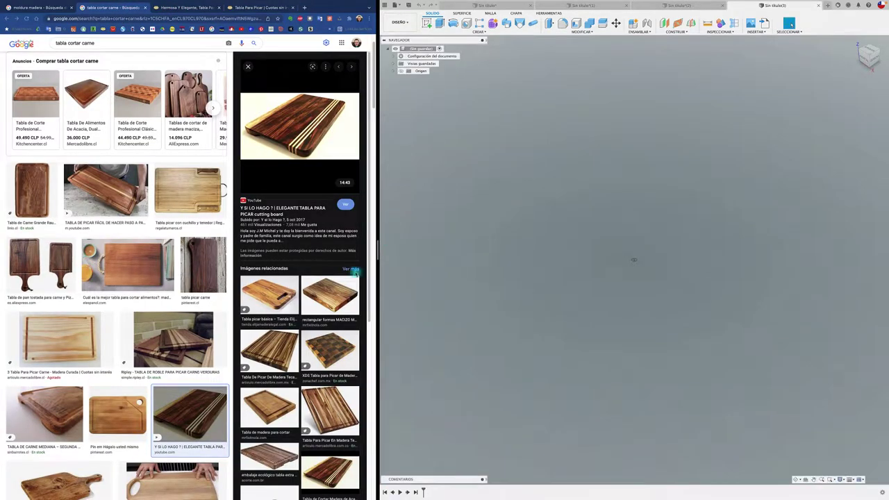
drag(378, 252, 156, 250)
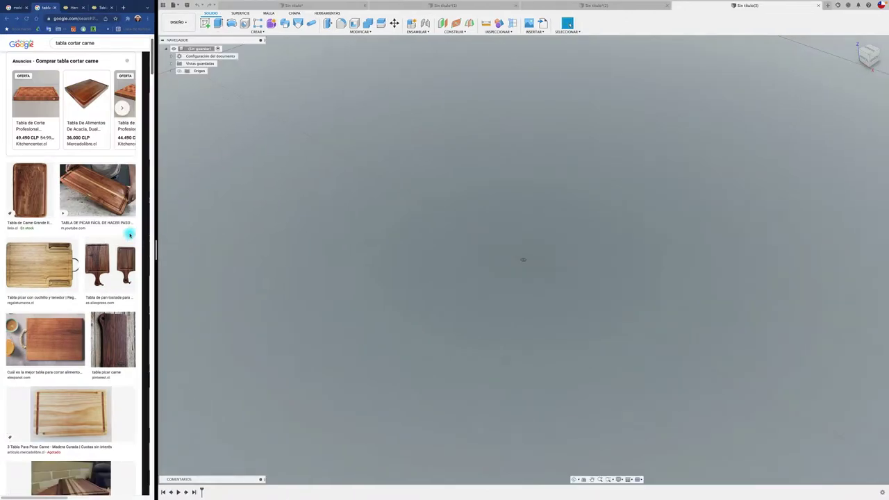
Step: Show the origin and draw a center rectangle from the origin on the XY plane
click(178, 72)
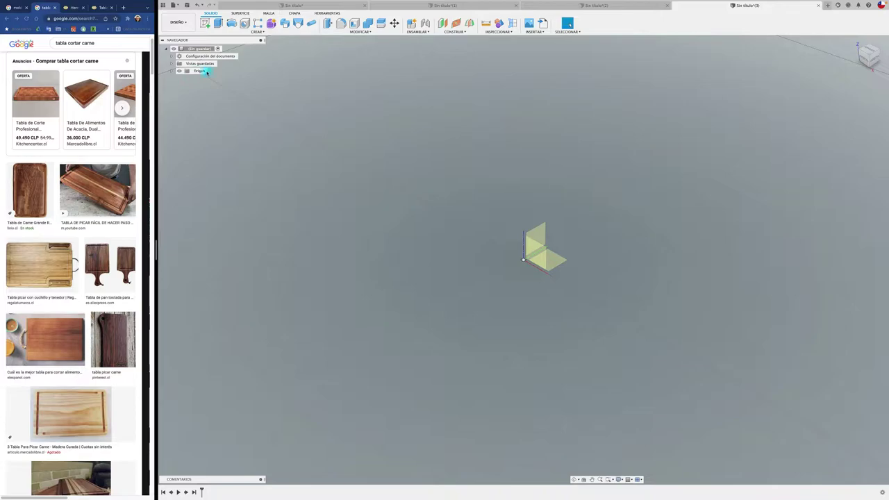
click(207, 24)
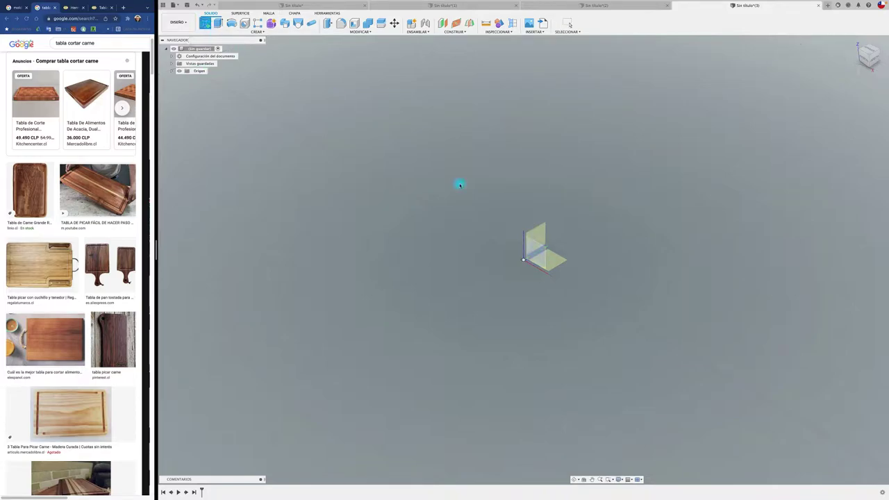
click(563, 262)
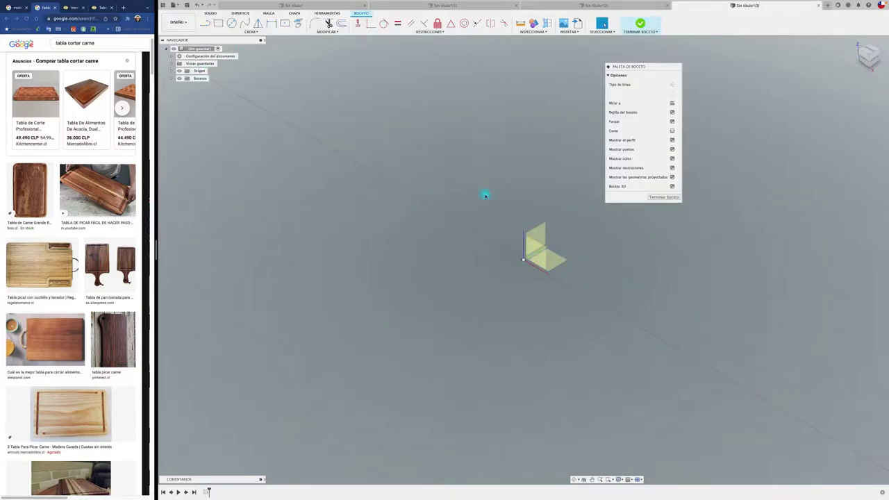
click(285, 23)
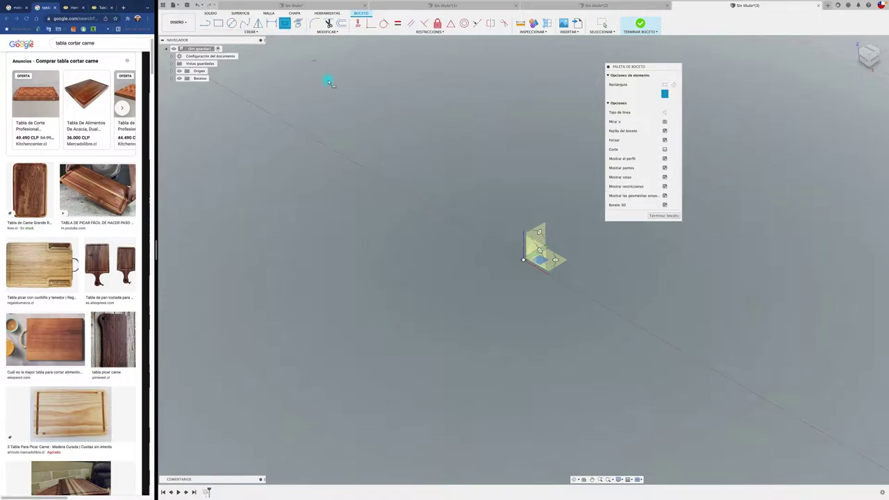
click(524, 261)
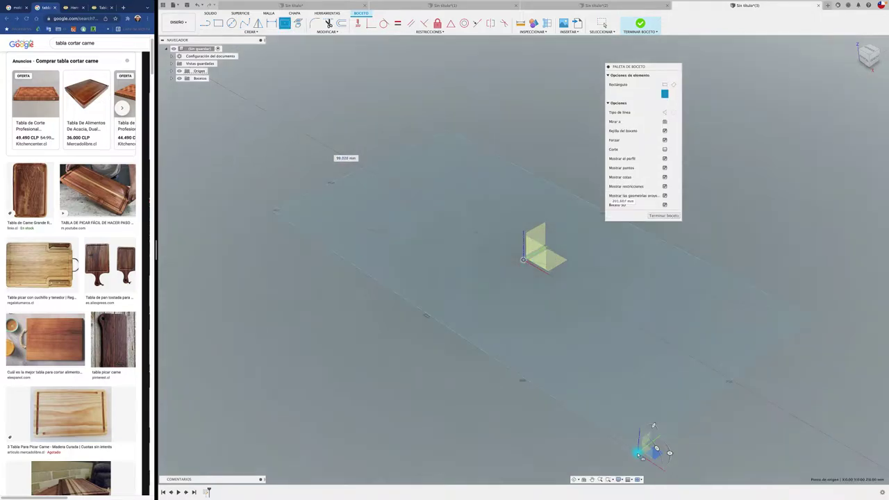
click(646, 449)
key(Escape)
Step: Set a rectangle dimension to 2, offset the outline, and finish the board sketch
double_click(350, 137)
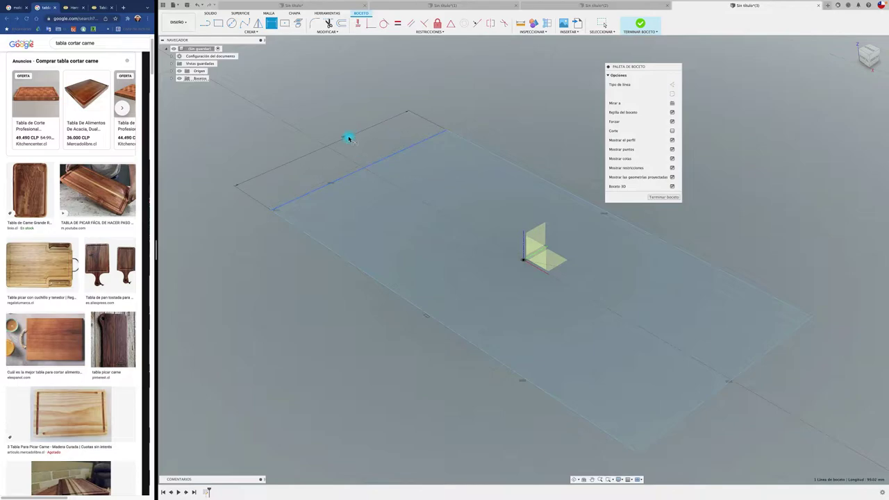
text(2)
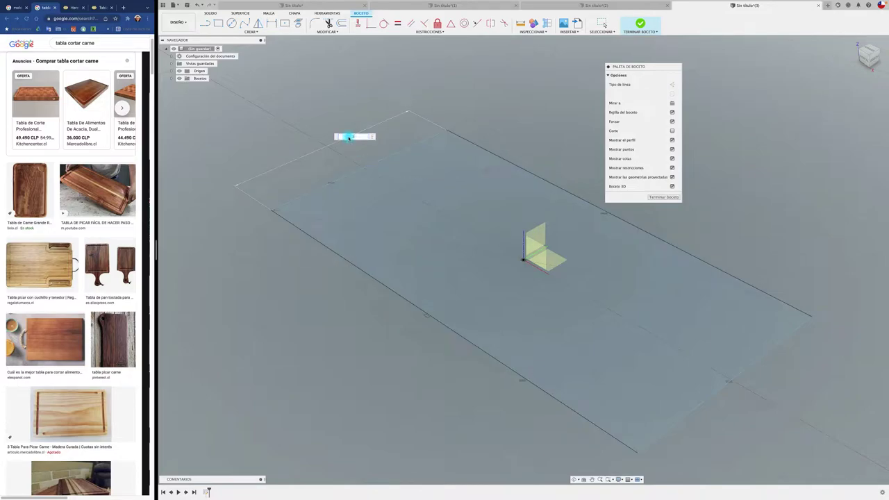
key(Return)
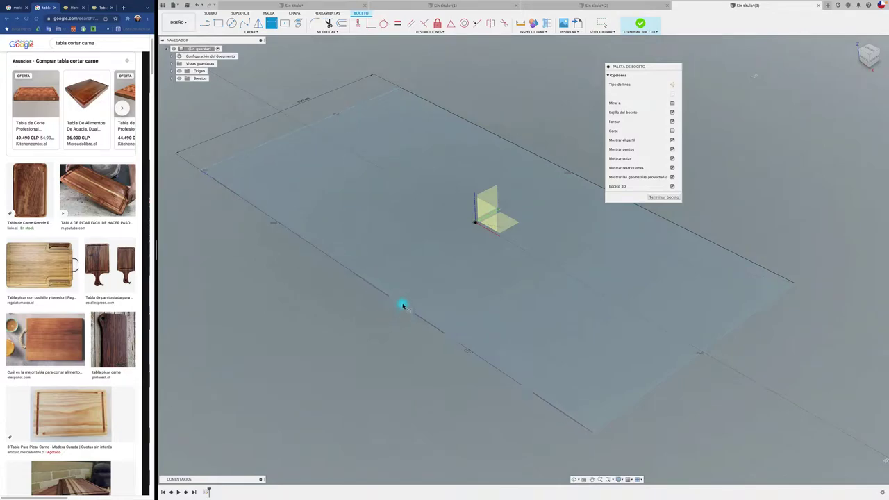
key(o)
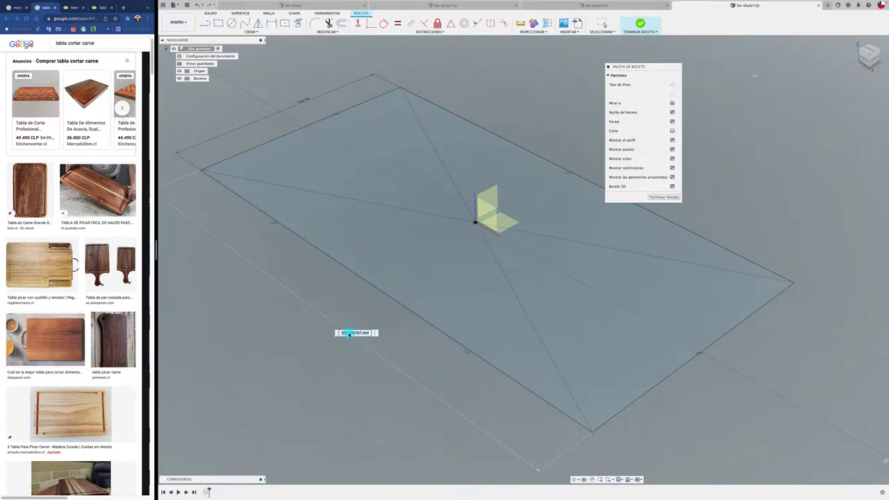
click(349, 333)
key(d)
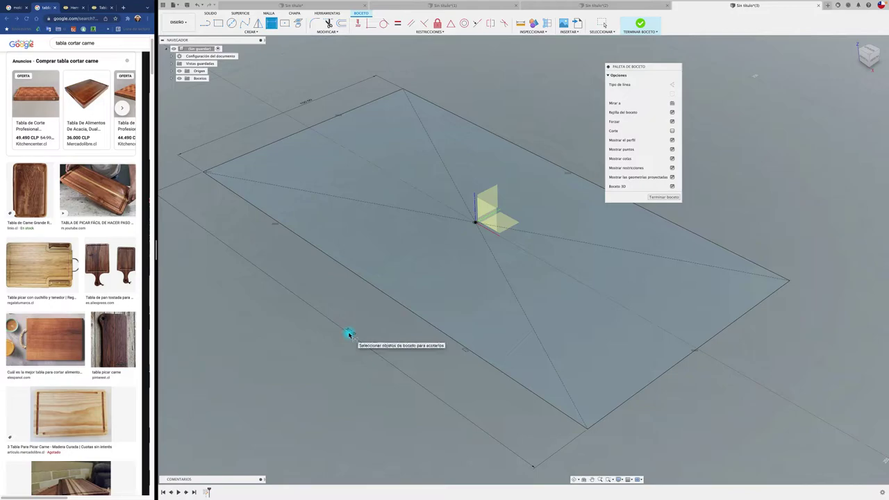
scroll(411, 206, down, 2)
scroll(522, 103, down, 2)
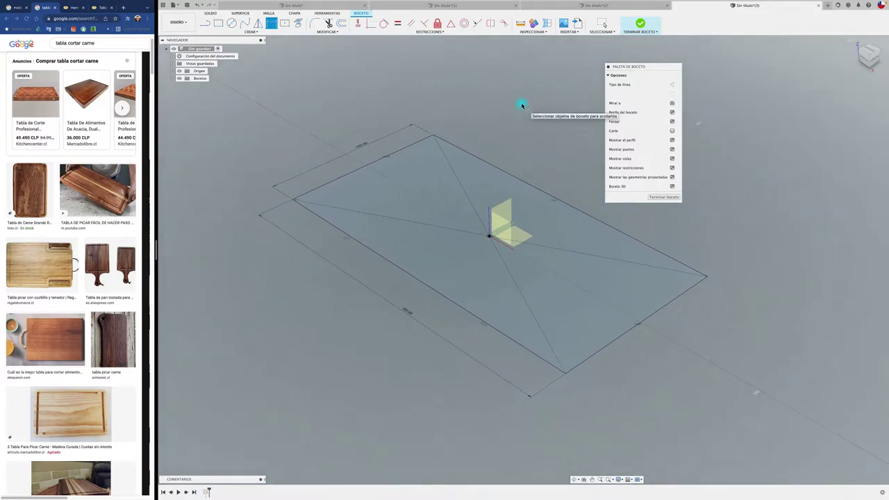
click(639, 23)
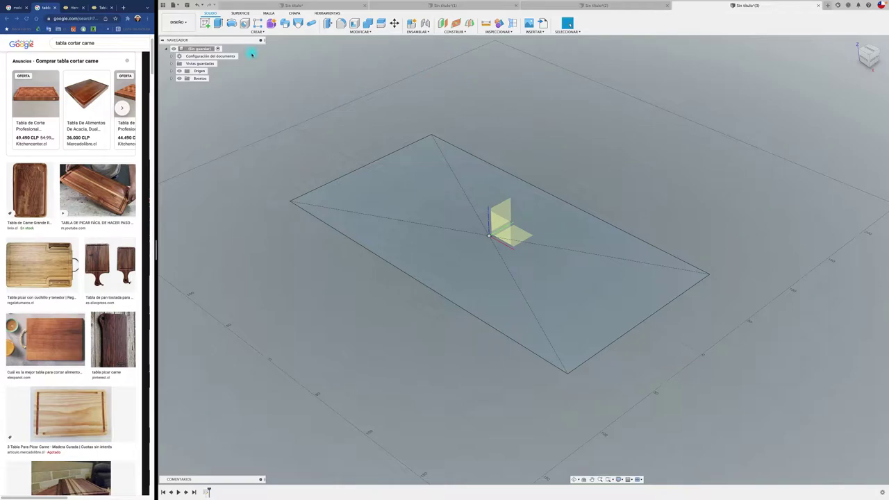
Step: Extrude the rectangle about 17 mm into a solid slab and enable component color cycling
click(218, 23)
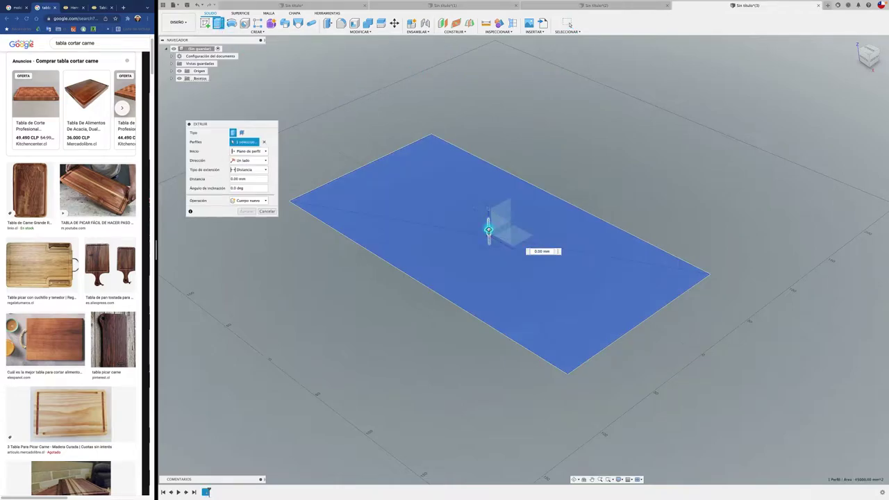
drag(488, 229, 487, 188)
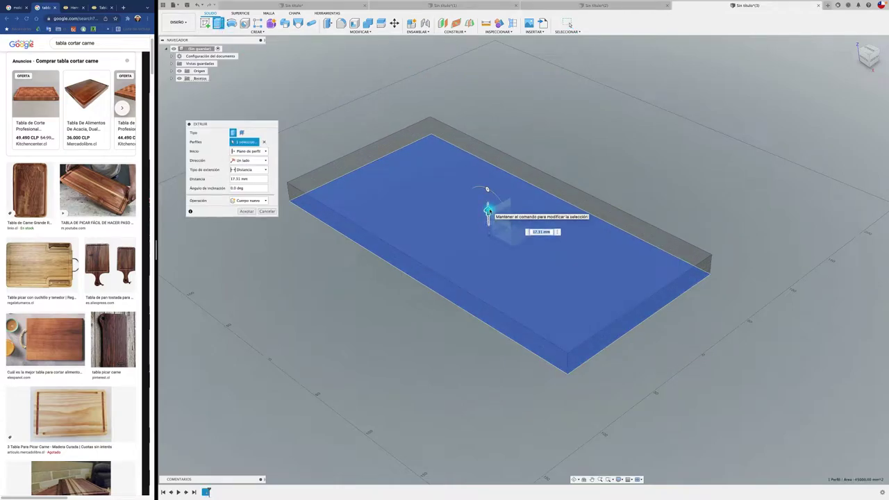
key(Return)
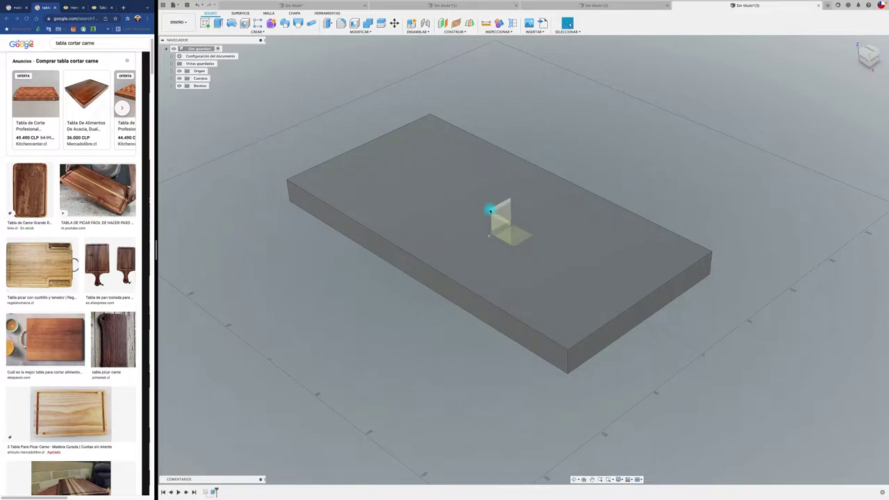
click(500, 23)
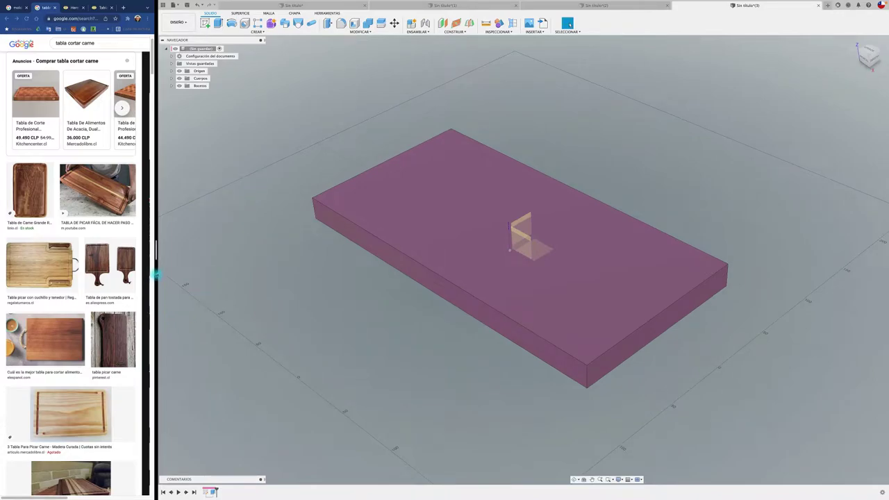
Step: Widen the browser, scroll the cutting-board references, and close the image preview
drag(157, 254, 289, 258)
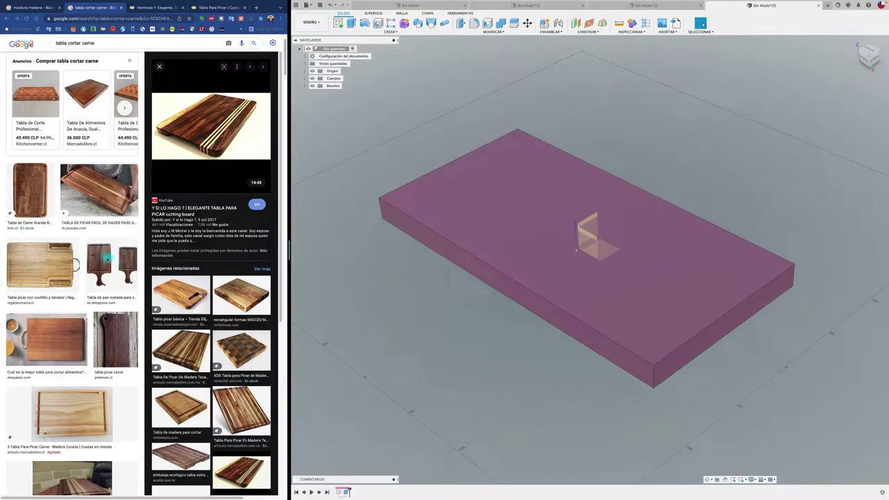
scroll(99, 298, down, 3)
scroll(98, 299, down, 2)
scroll(143, 294, down, 1)
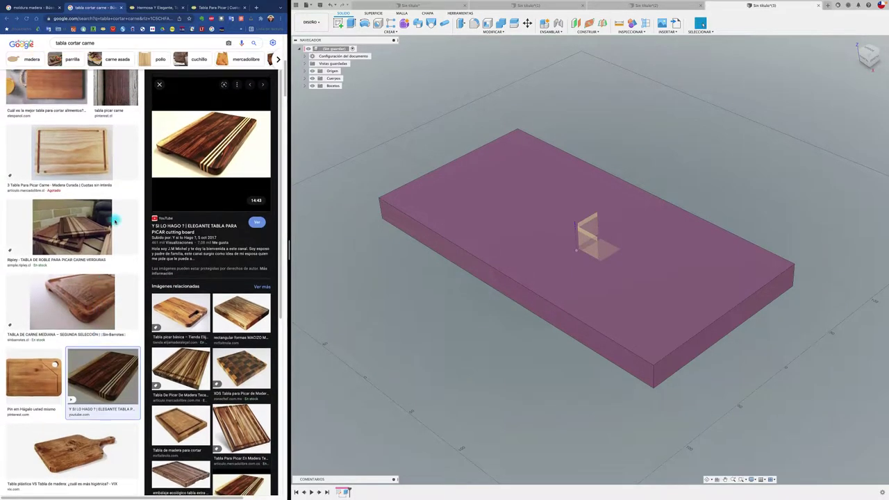
click(160, 84)
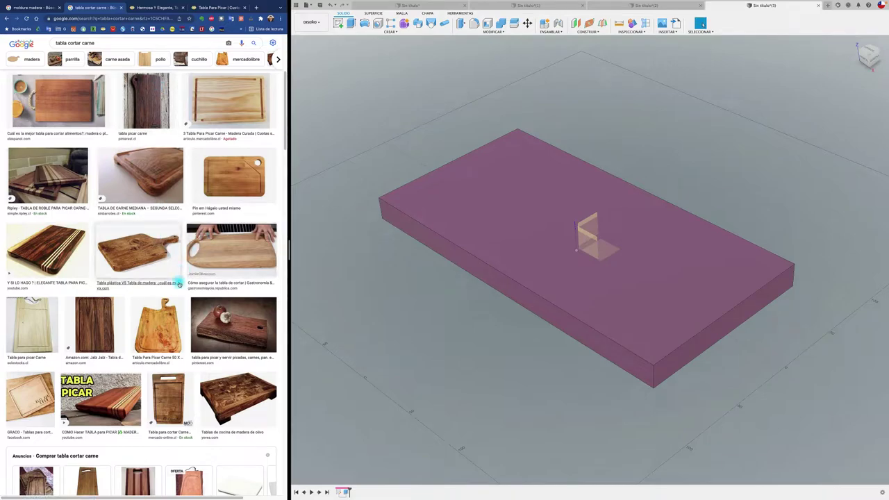
scroll(152, 365, down, 4)
scroll(153, 367, up, 5)
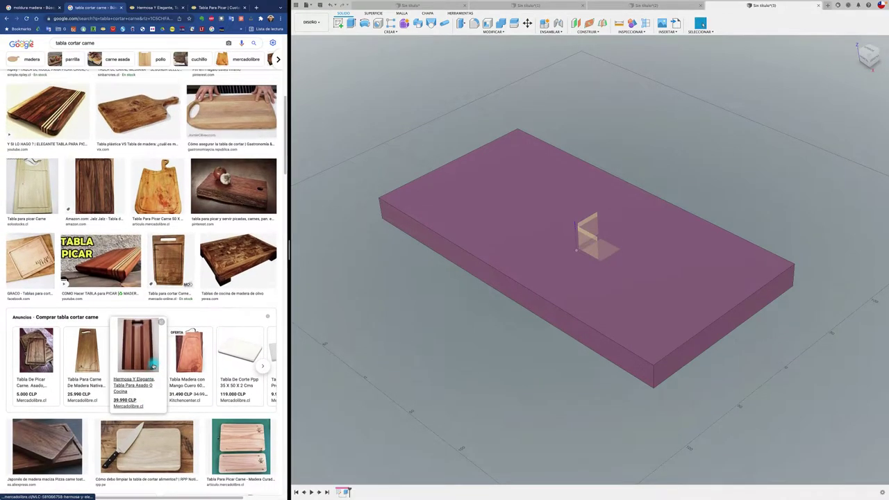
scroll(154, 366, up, 2)
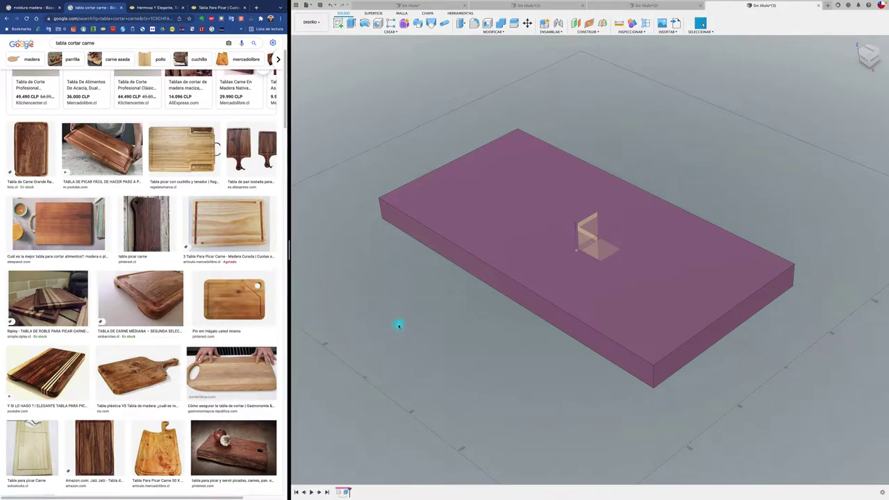
Step: Fillet the slab's four vertical corner edges with a 10 mm radius
click(475, 23)
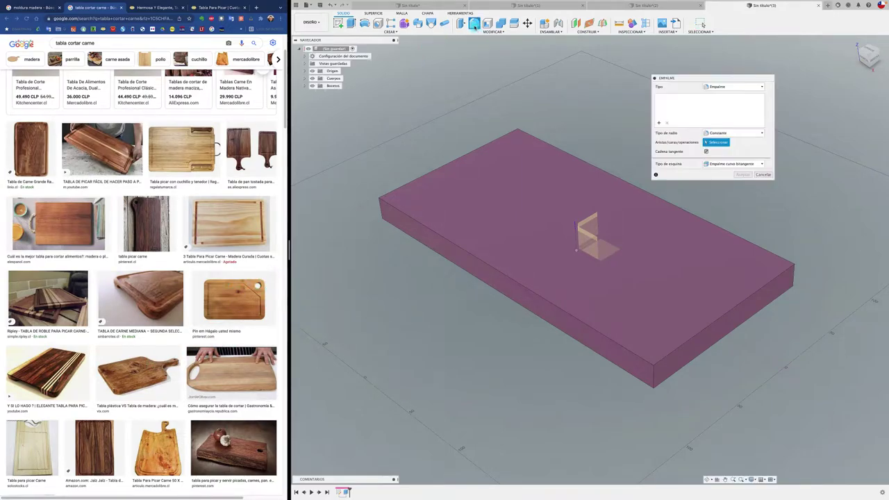
click(381, 206)
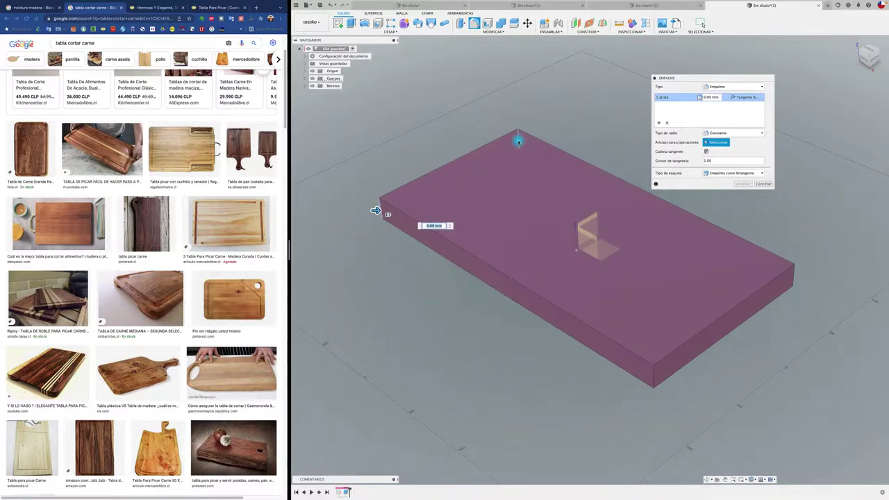
click(518, 139)
click(793, 270)
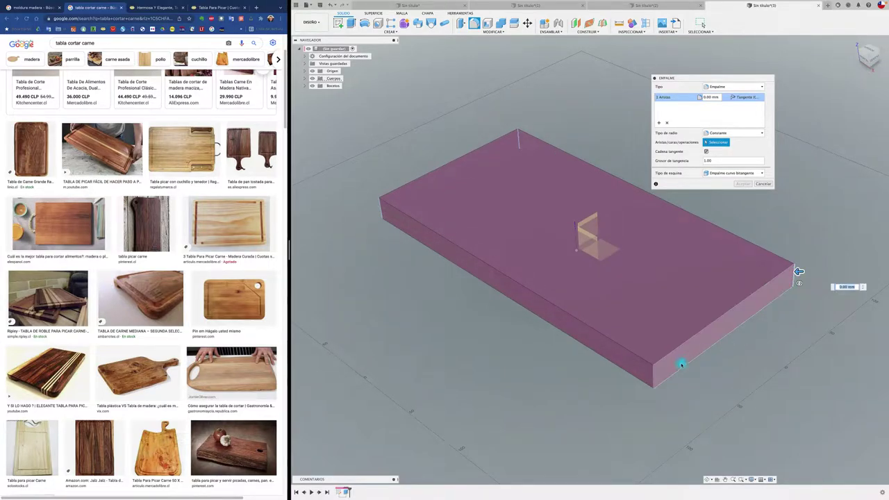
click(655, 379)
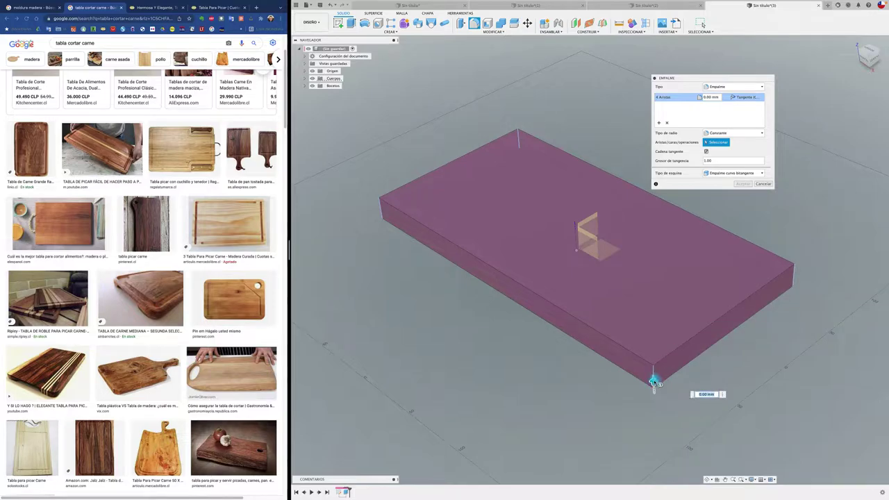
drag(655, 379, 652, 372)
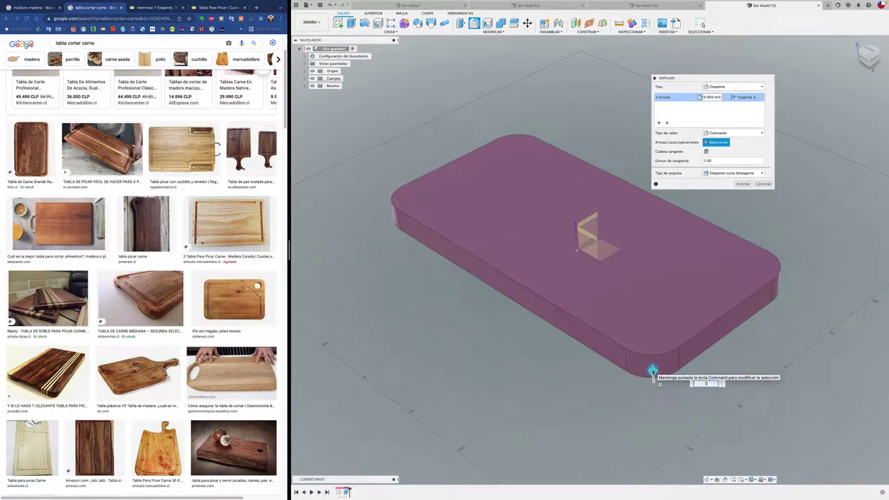
text(10)
key(Return)
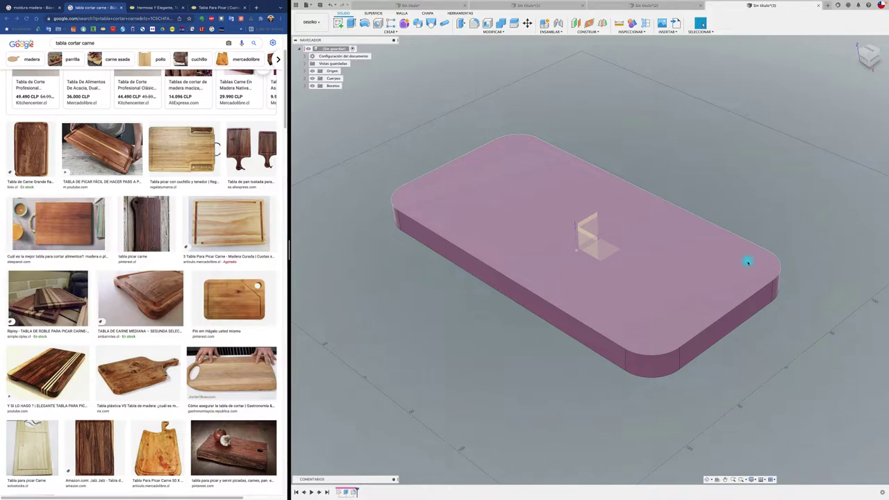
click(338, 23)
click(759, 266)
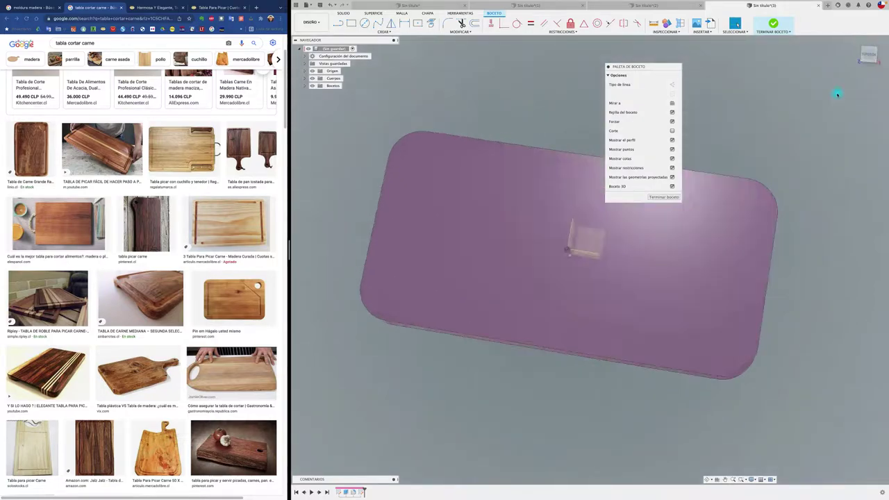
middle_drag(441, 123, 384, 157)
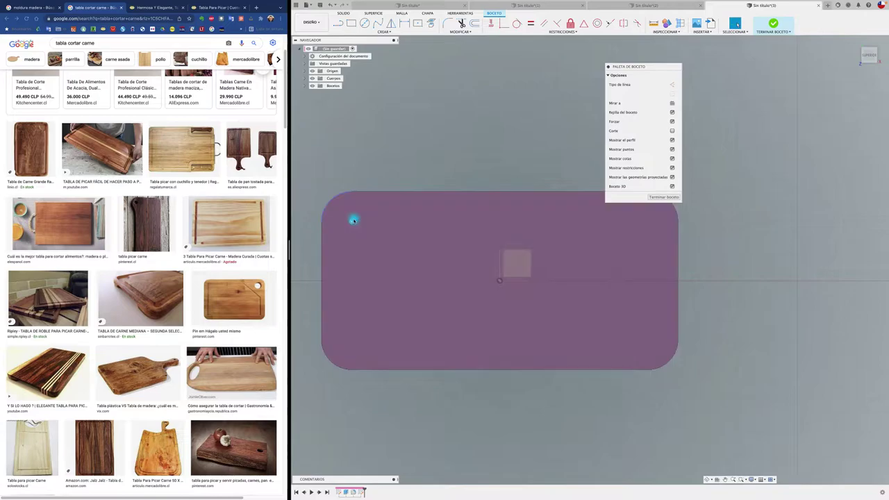
shift+middle_drag(665, 178, 799, 81)
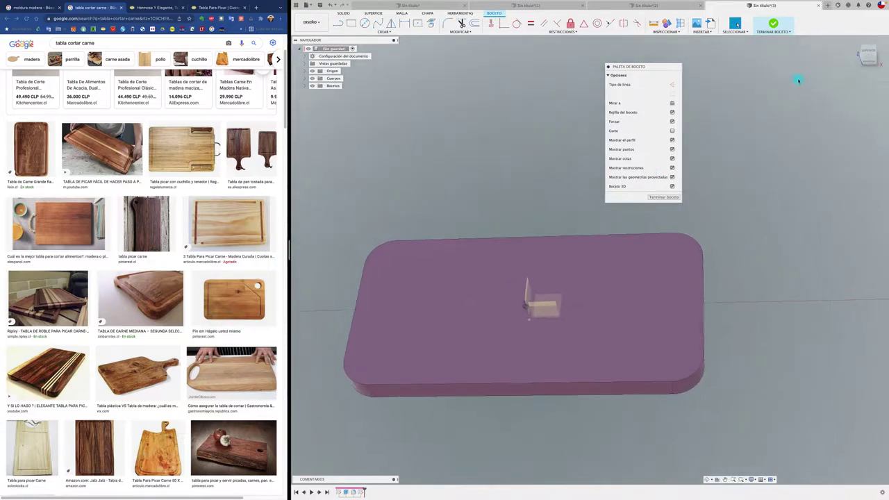
click(773, 24)
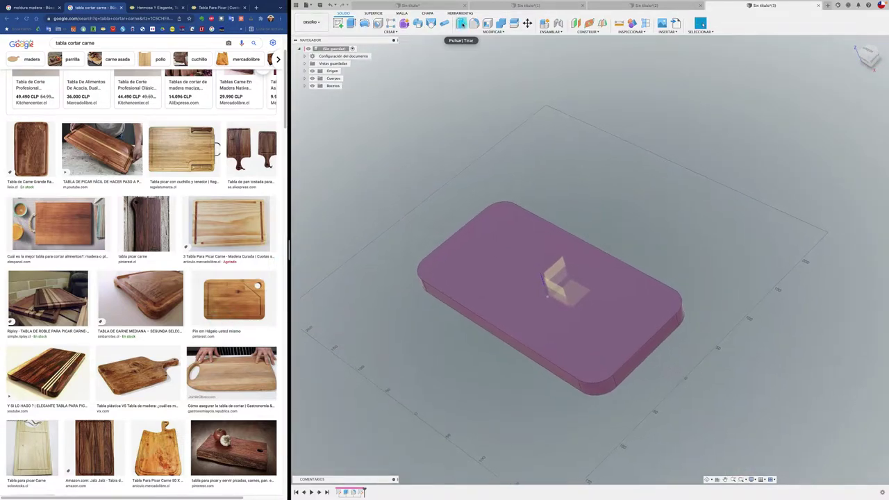
click(460, 22)
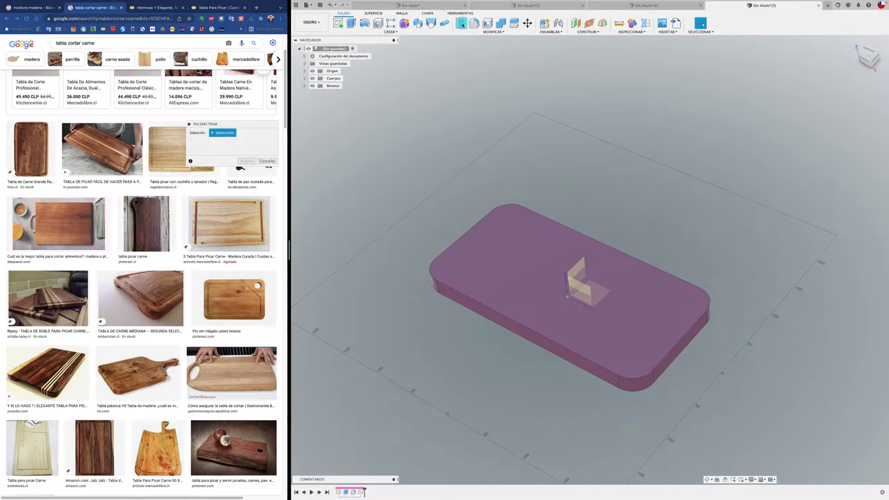
click(514, 332)
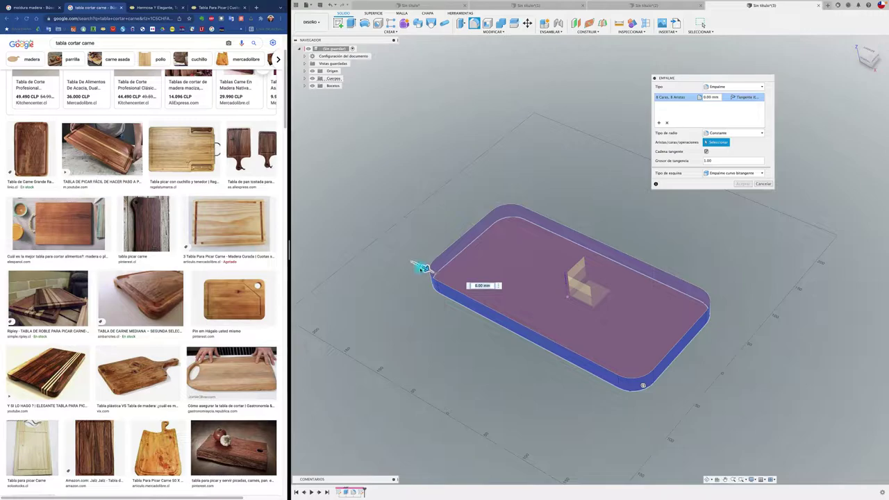
click(763, 184)
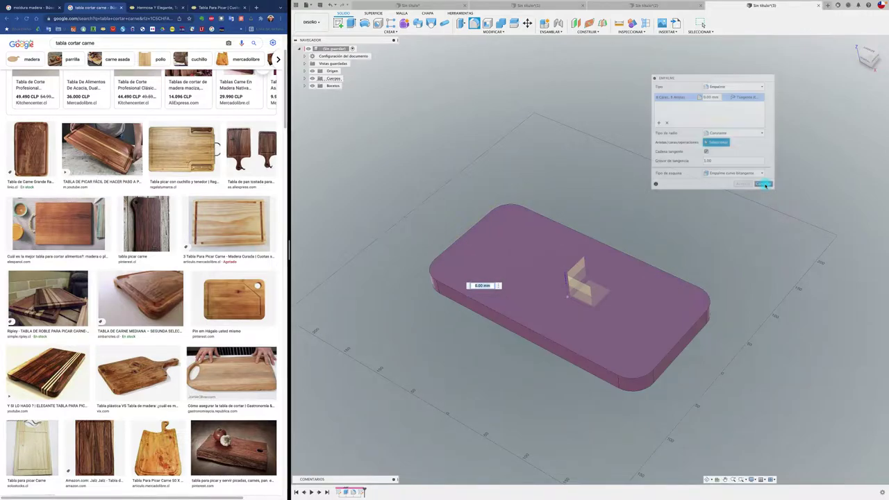
Step: Push the board's front side face outward 30.23 mm to widen it
click(460, 23)
click(510, 325)
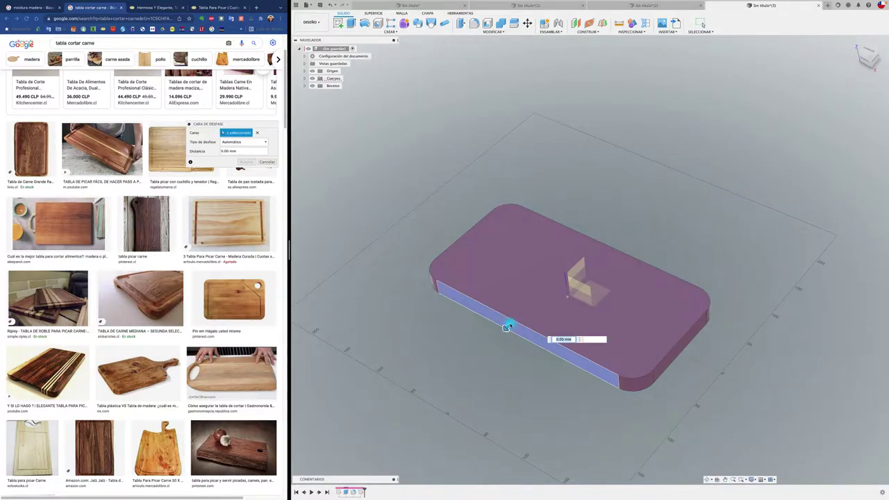
drag(507, 328, 489, 345)
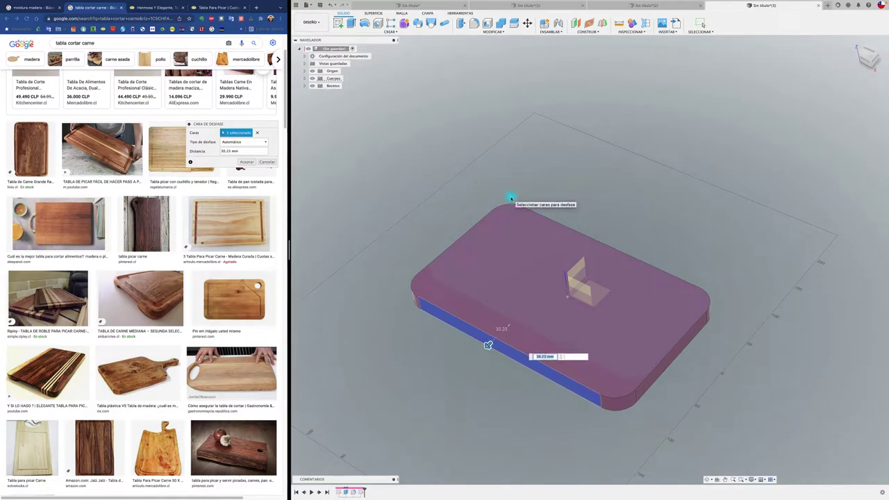
key(Return)
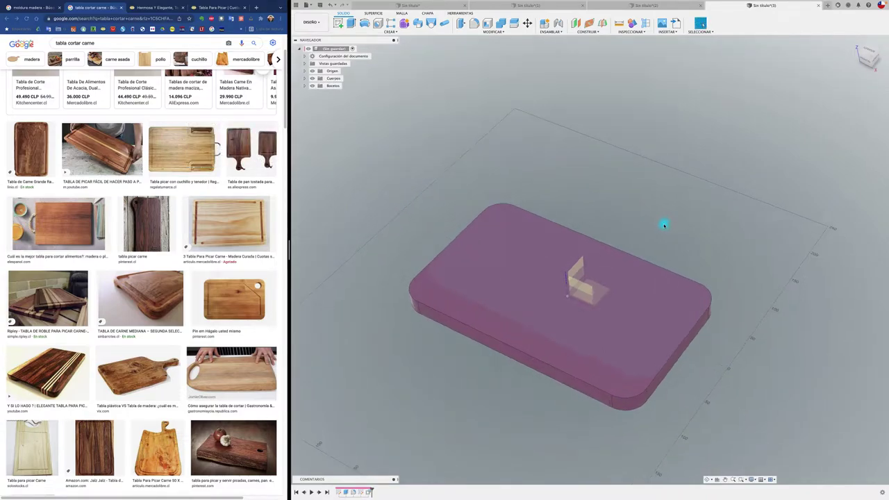
shift+middle_drag(664, 225, 655, 192)
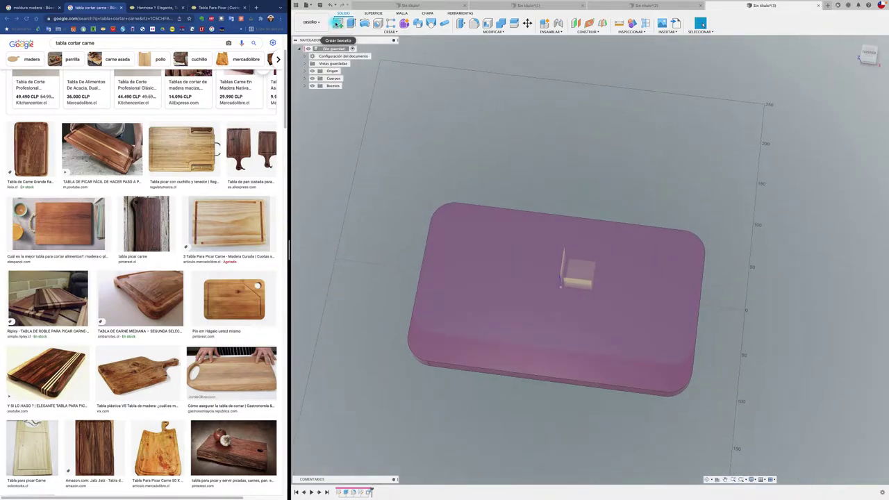
Step: Sketch a center-diameter circle near a corner on the board's top face
click(657, 386)
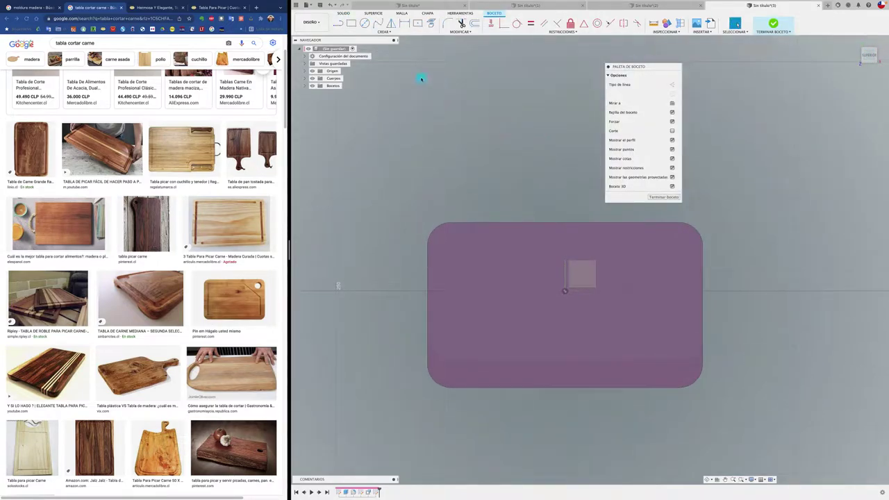
click(364, 23)
click(542, 313)
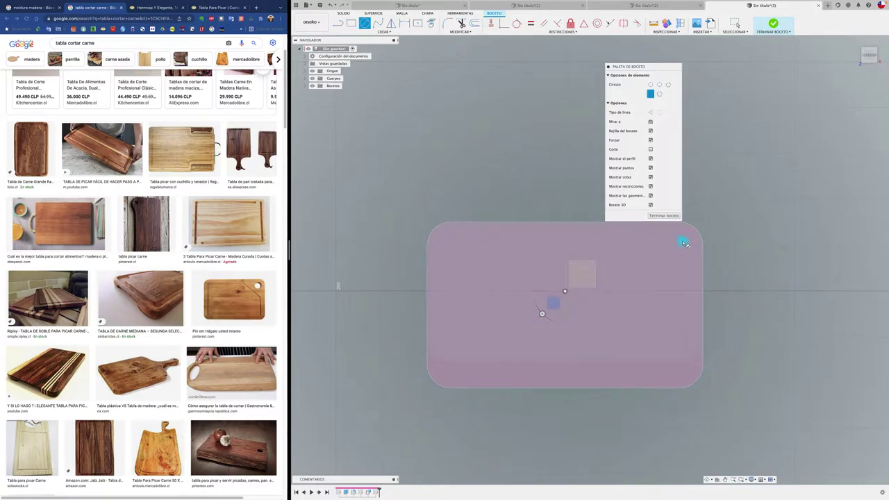
click(657, 268)
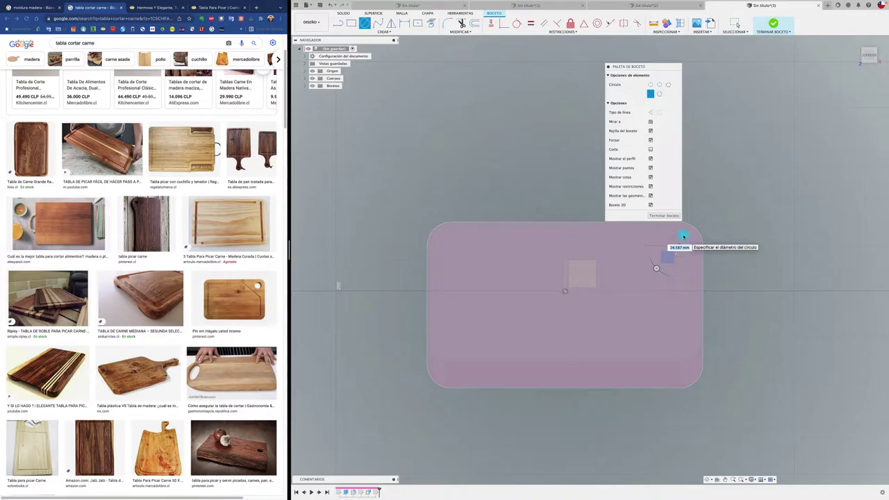
key(Return)
key(Escape)
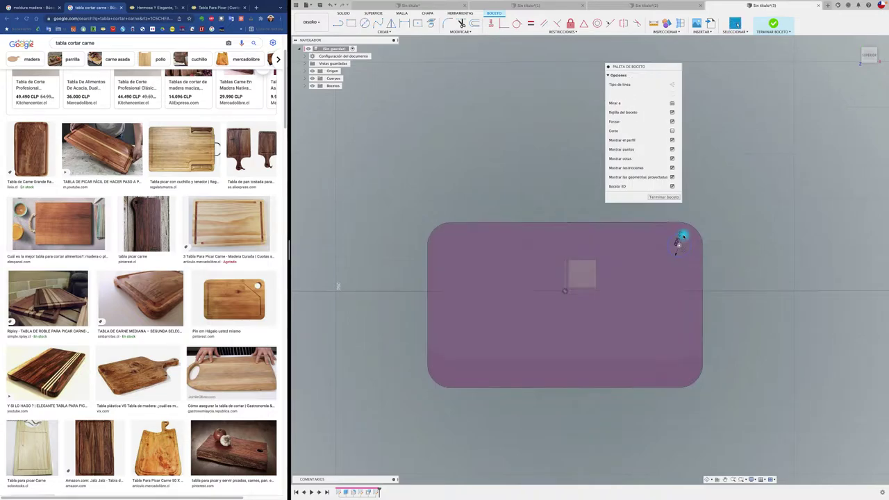
mouse_move(684, 237)
shift+middle_down()
mouse_move(708, 248)
mouse_move(719, 270)
shift+middle_up()
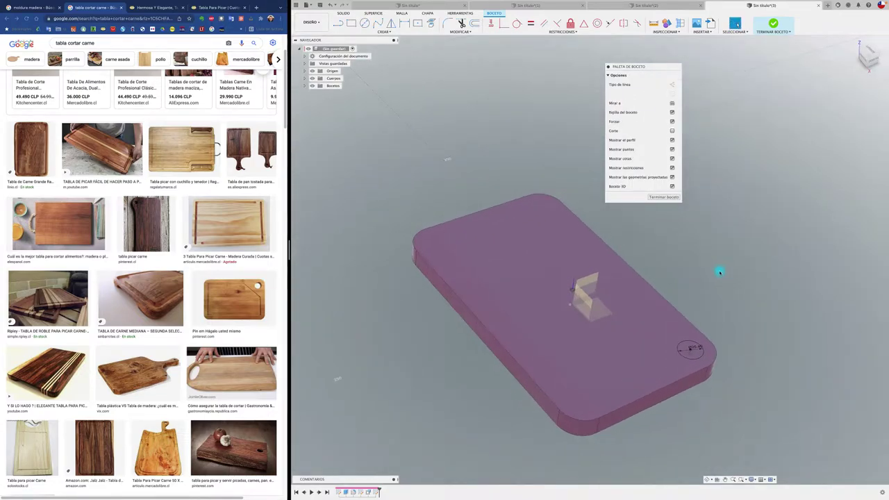
Step: Extrude the circle as a cut down through the board to form the hole
key(e)
click(691, 351)
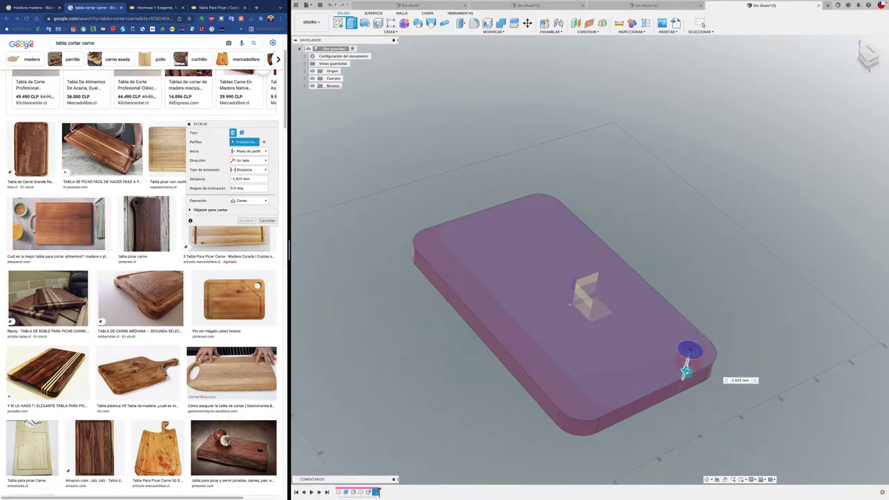
drag(691, 351, 589, 388)
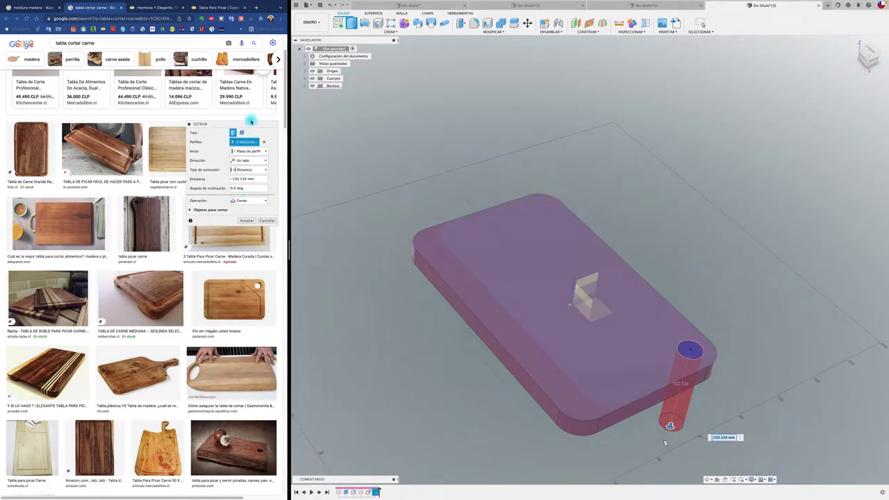
drag(250, 124, 865, 89)
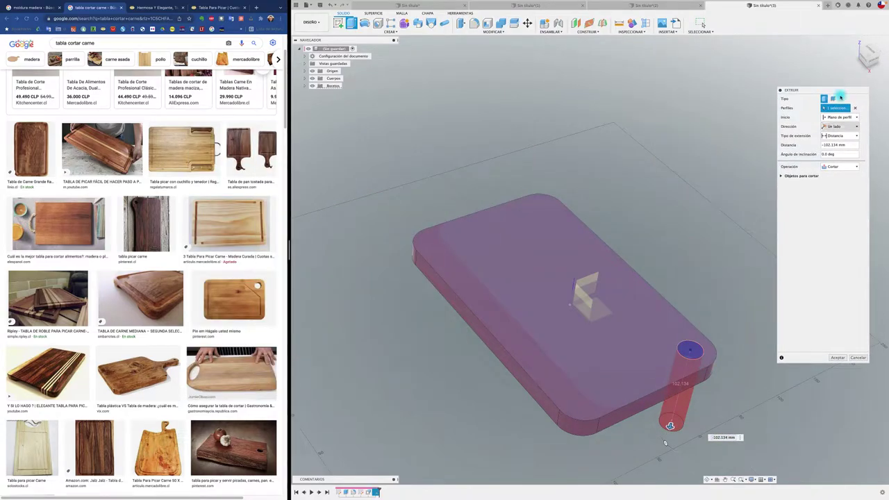
click(837, 359)
scroll(754, 308, down, 2)
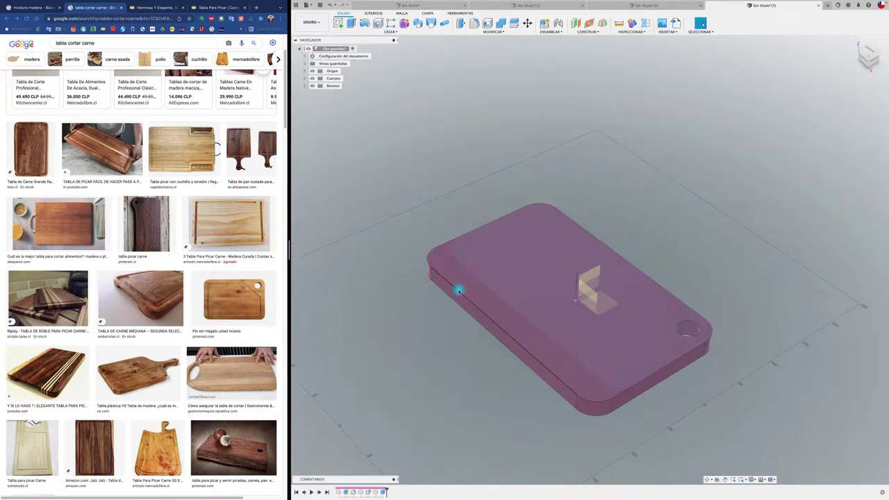
Step: Select and then clear the board's top face and the Cuerpo1 body
click(466, 257)
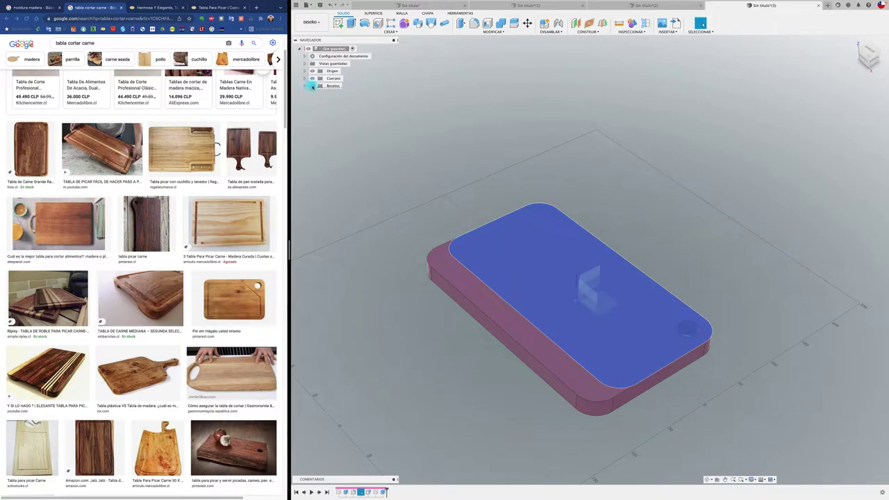
click(376, 113)
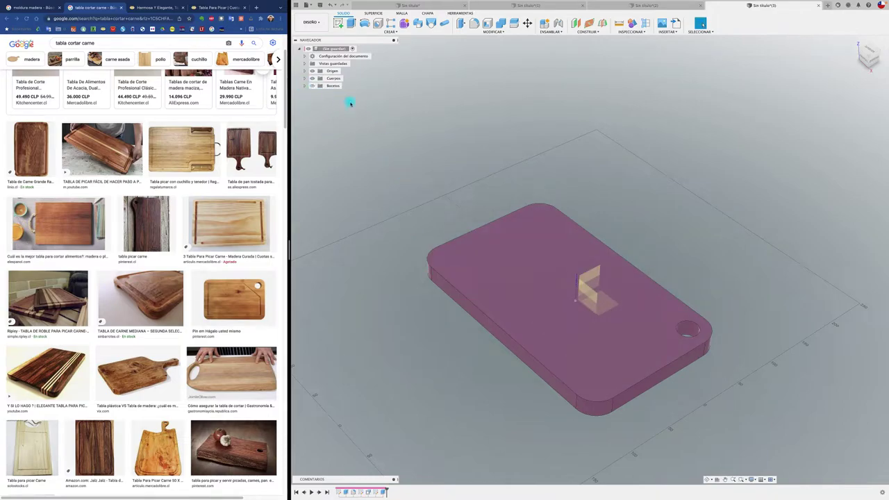
click(305, 78)
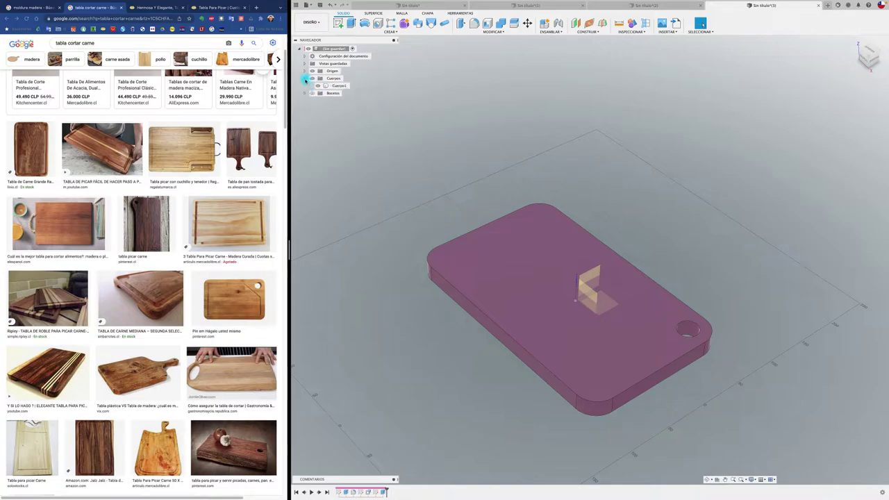
click(340, 86)
click(449, 114)
Step: Start a sketch on the top face and offset the board outline 20 mm inward
click(338, 23)
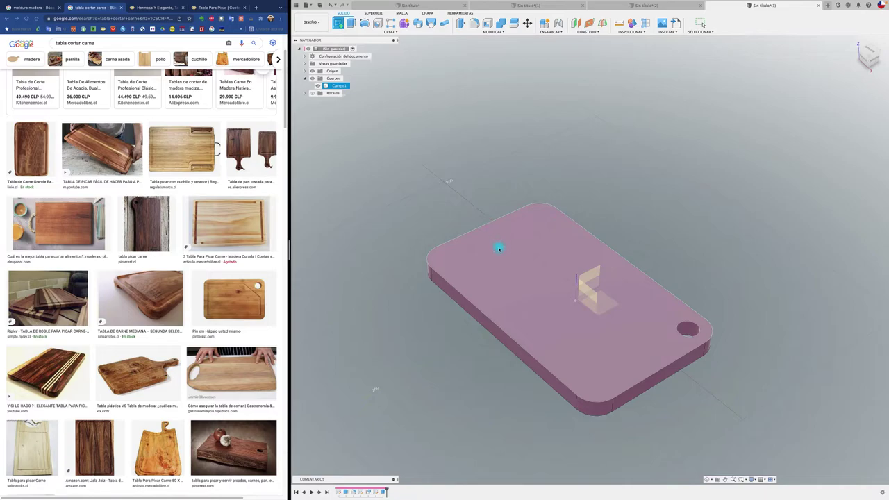
click(498, 248)
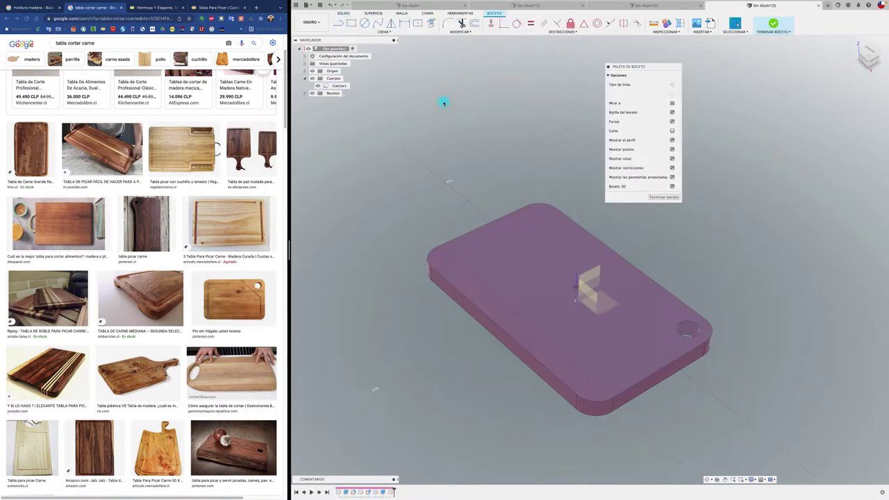
click(474, 23)
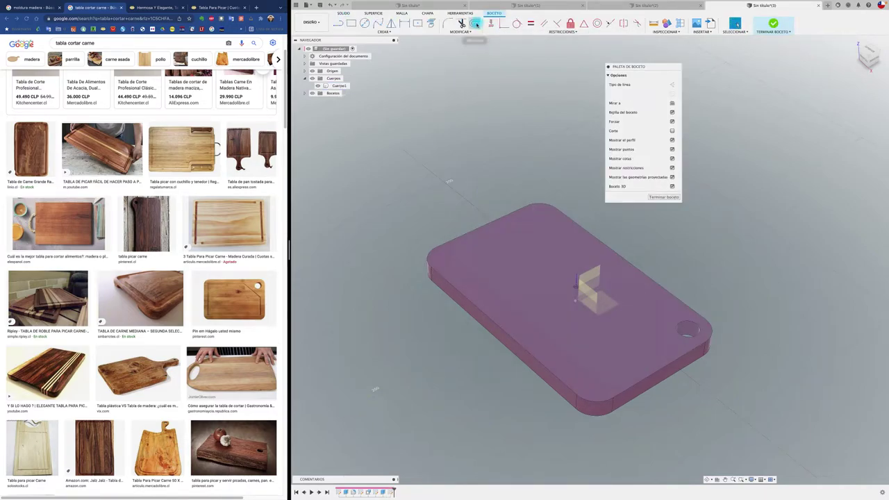
click(470, 304)
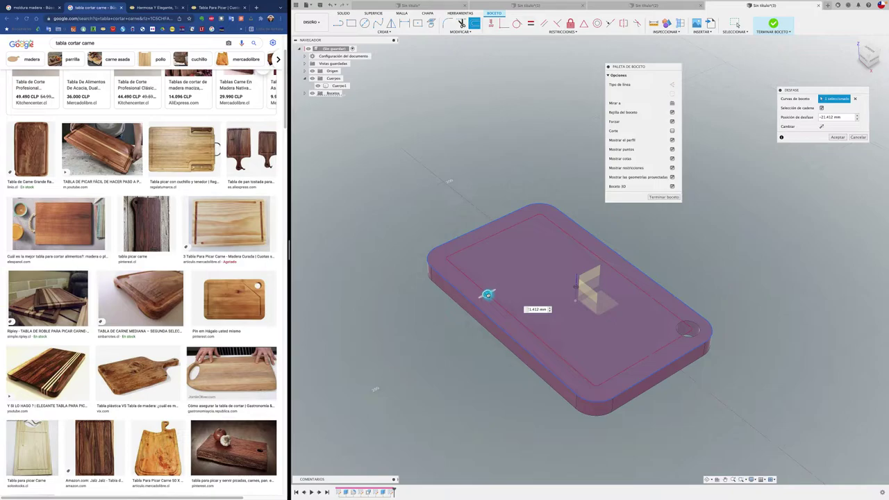
click(488, 294)
drag(849, 117, 813, 118)
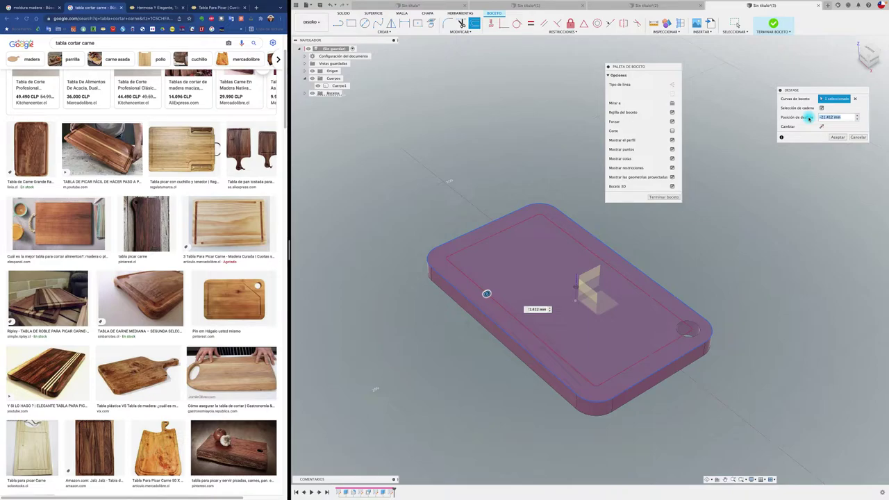
text(-20)
click(839, 138)
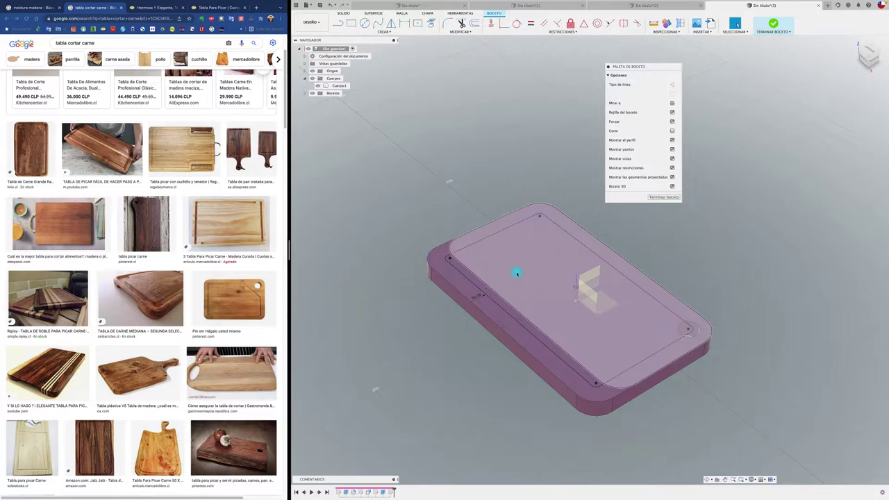
Step: In top view, draw a diagonal across the inner outline's corner and dimension it to 45°
click(869, 55)
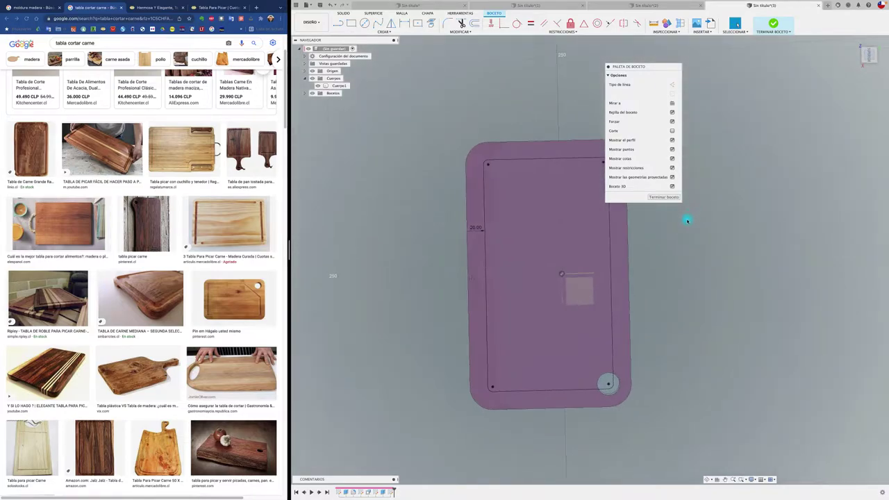
click(878, 42)
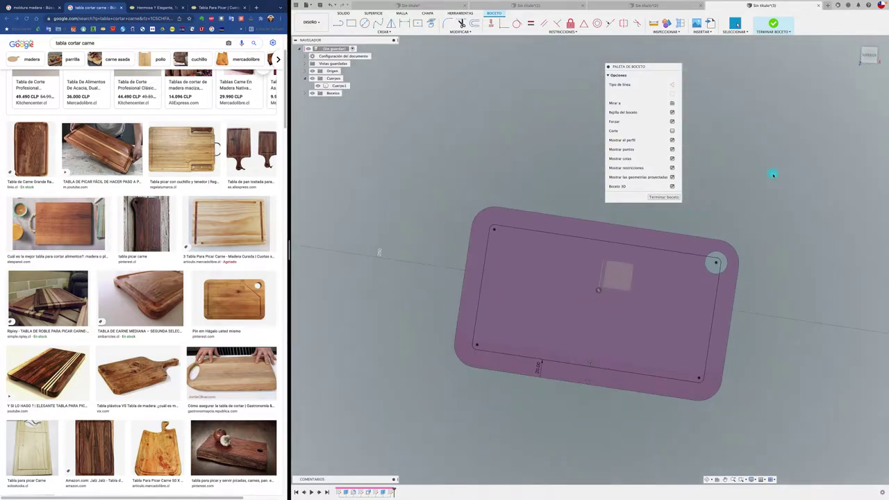
click(338, 23)
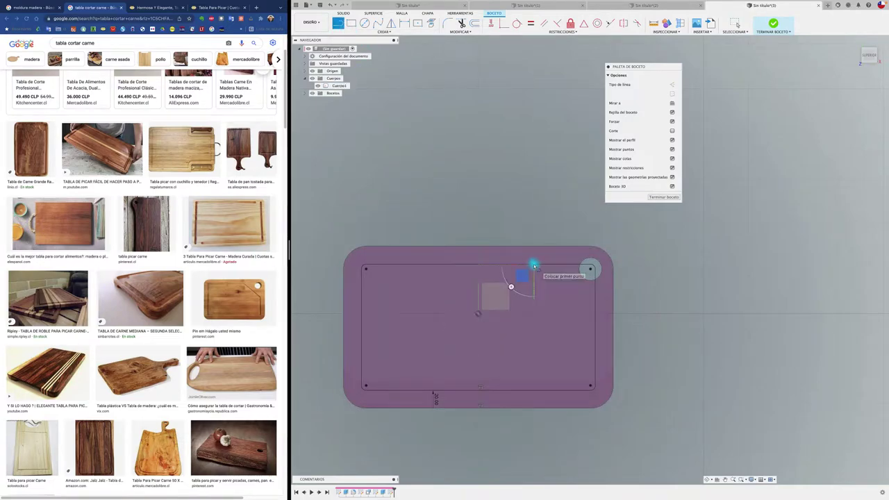
key(Escape)
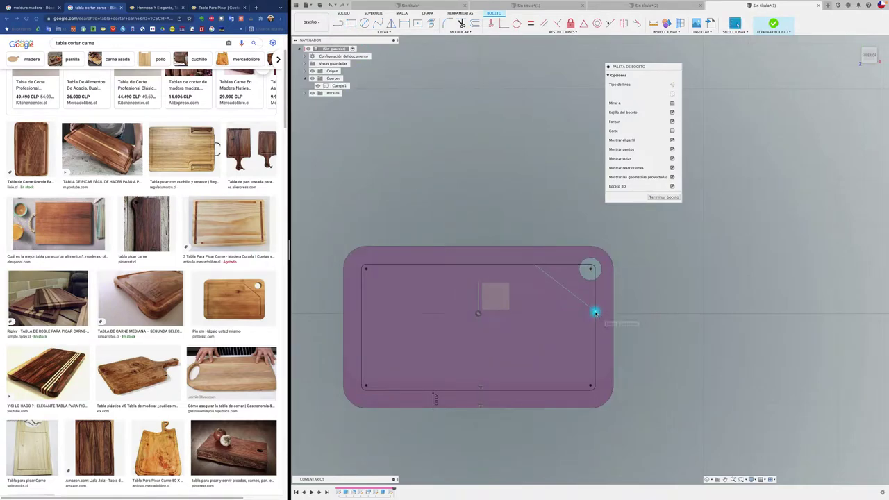
key(p)
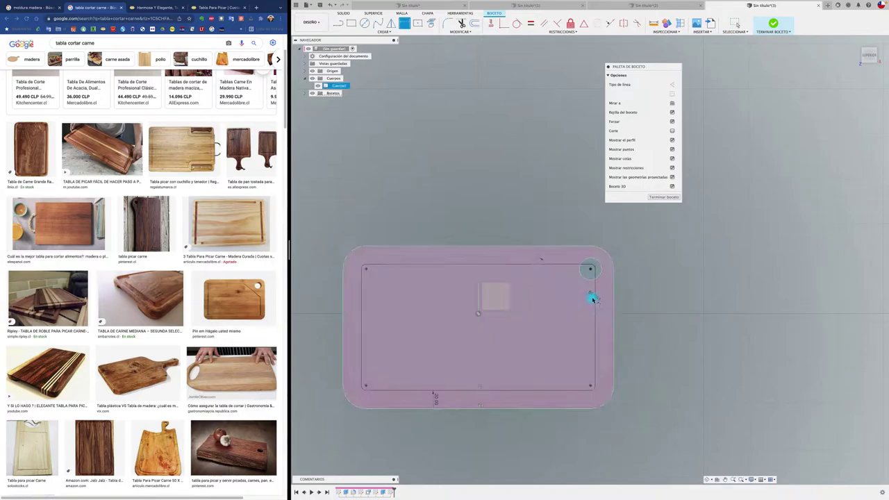
click(586, 294)
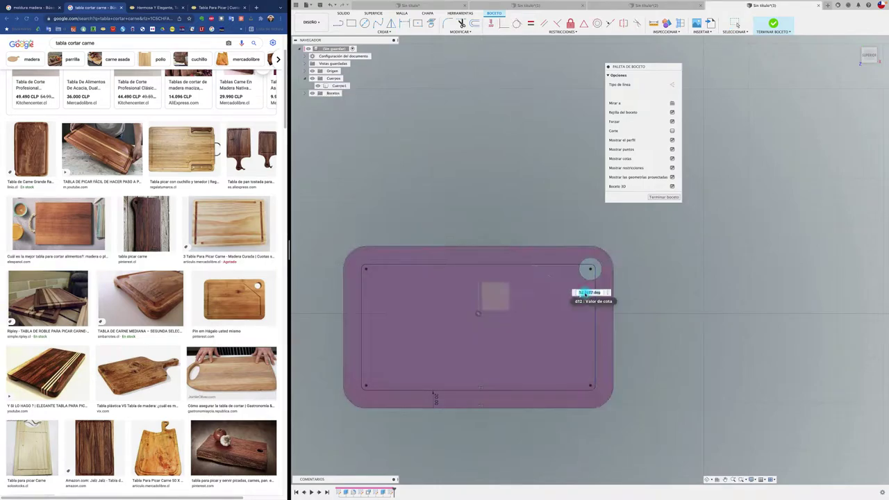
text(45)
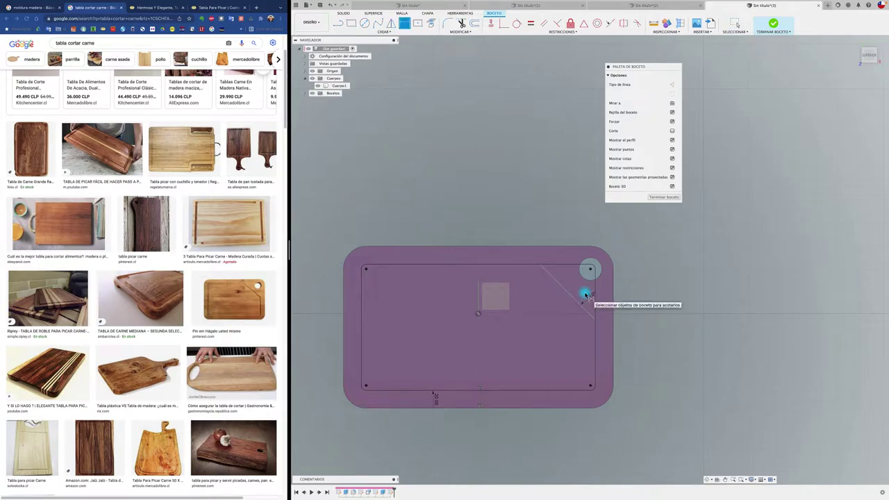
key(Return)
key(F6)
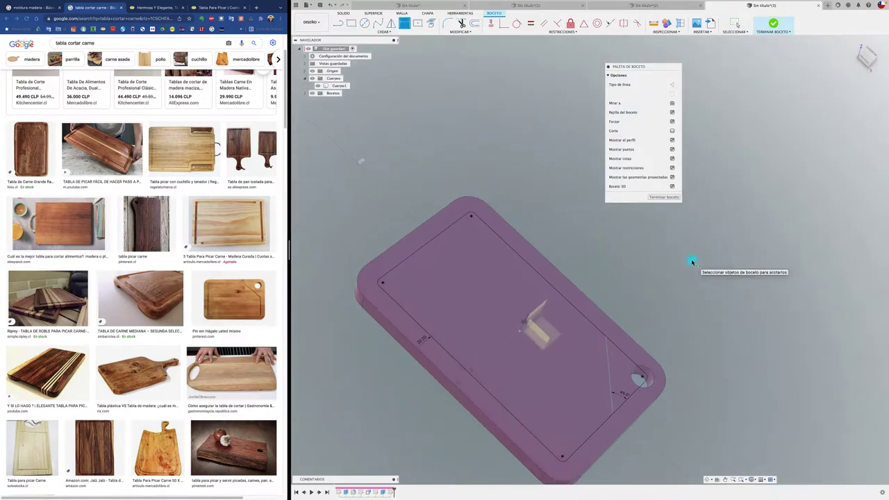
Step: Trim away the leftover corner segment beyond the diagonal
key(t)
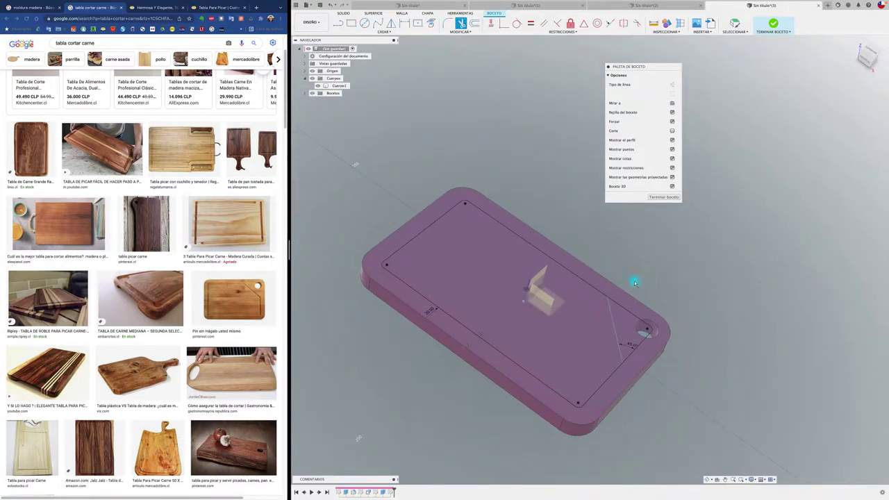
click(633, 353)
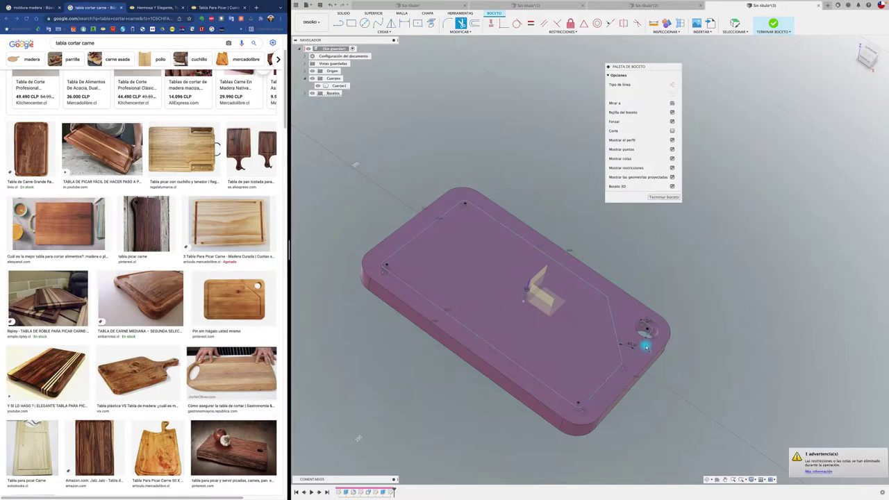
scroll(646, 340, up, 3)
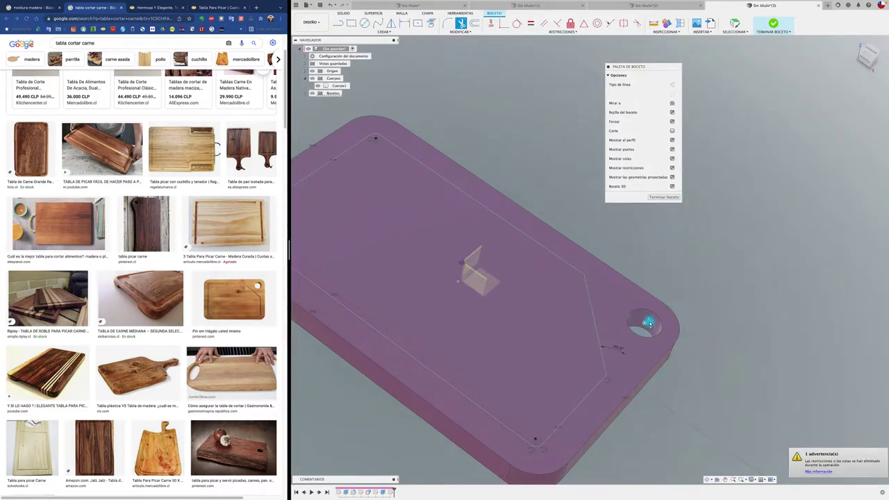
scroll(647, 321, up, 3)
scroll(647, 321, down, 3)
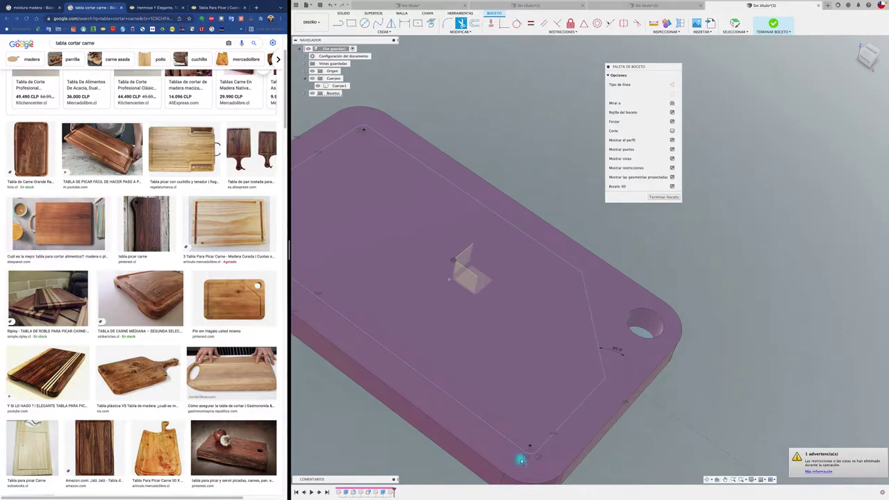
middle_drag(456, 269, 598, 242)
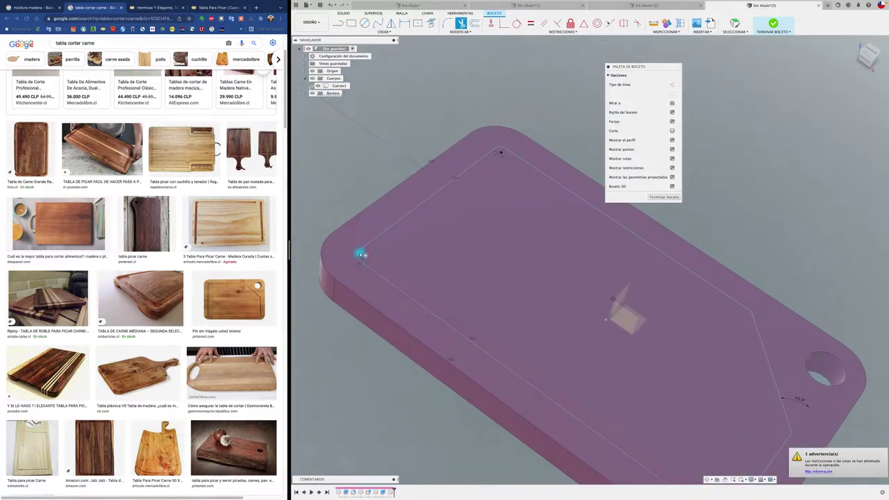
middle_drag(515, 93, 532, 86)
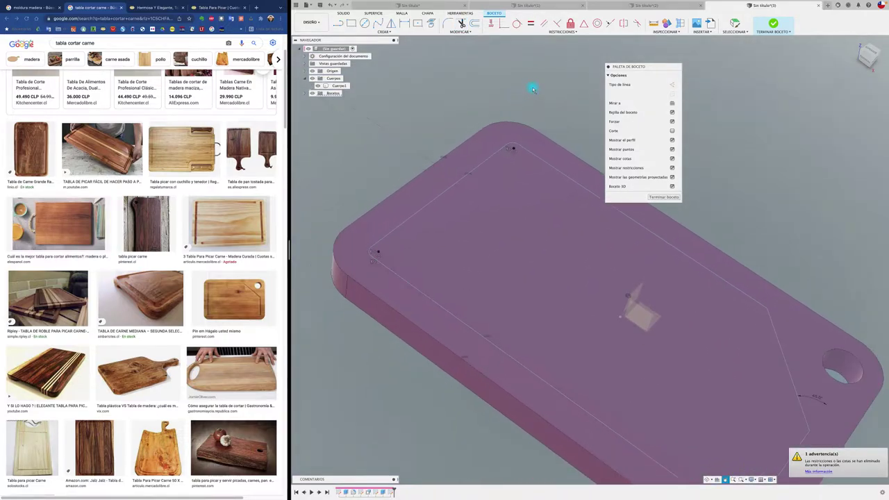
Step: Measure the radius of one of the board's corner arcs
click(651, 24)
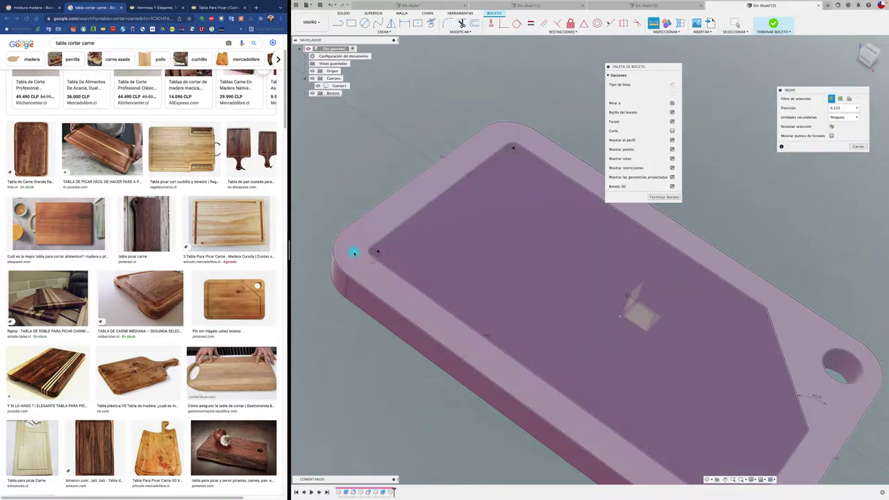
click(370, 253)
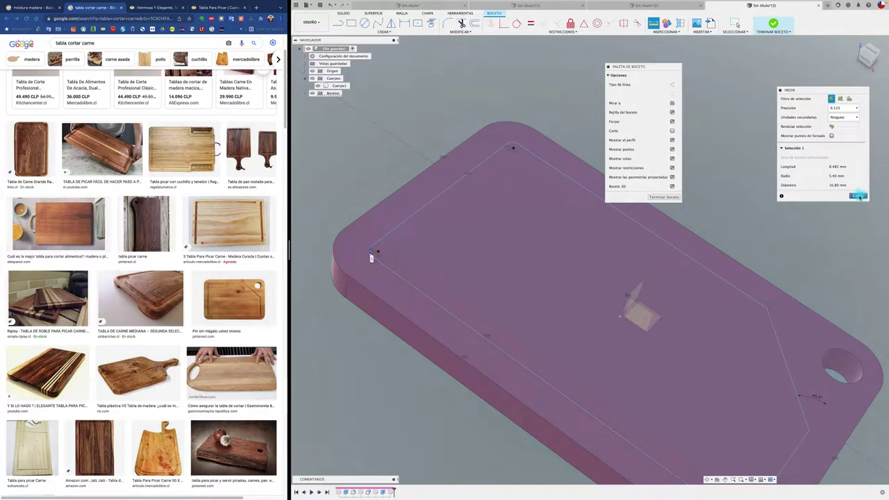
click(858, 196)
mouse_move(818, 225)
middle_down()
mouse_move(719, 174)
mouse_move(664, 200)
middle_up()
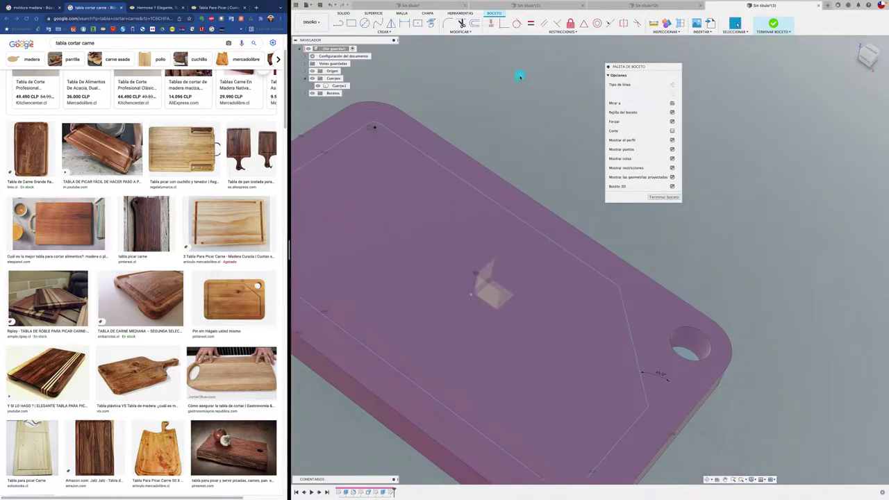
Step: Fillet both corners where the diagonal meets the inner outline and finish the sketch
click(447, 23)
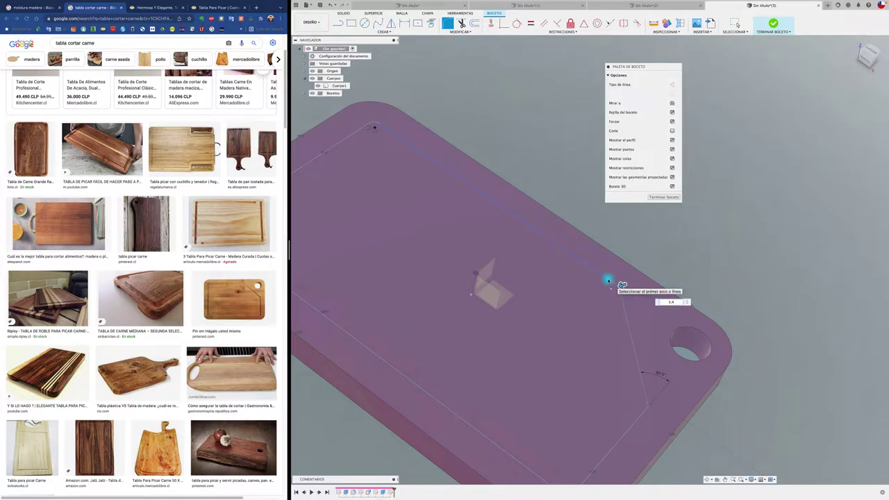
key(Escape)
shift+middle_drag(719, 245, 608, 281)
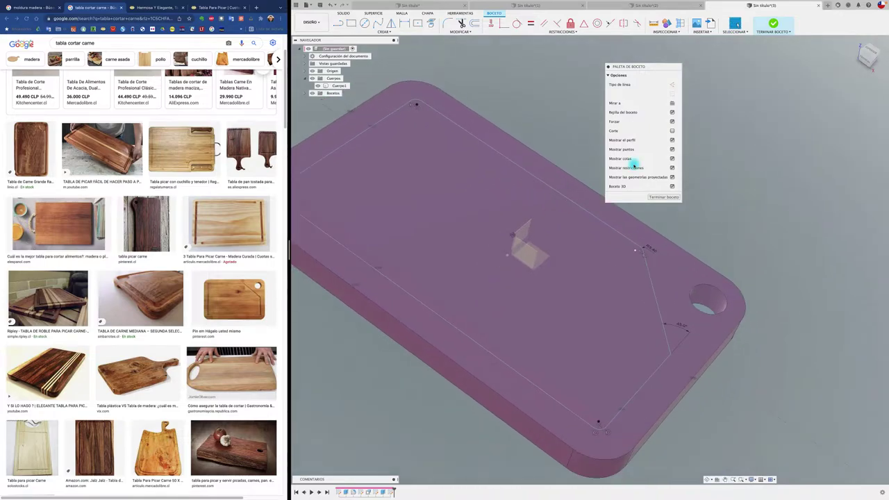
key(Return)
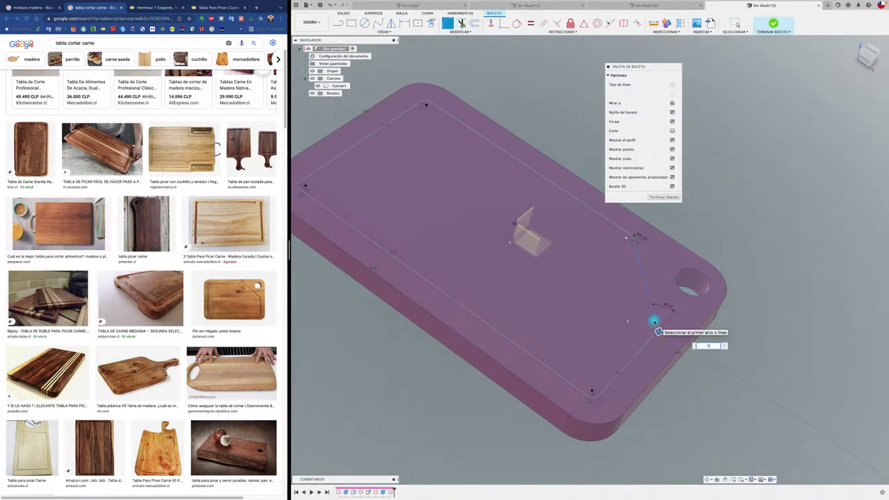
key(Escape)
shift+middle_drag(654, 321, 693, 264)
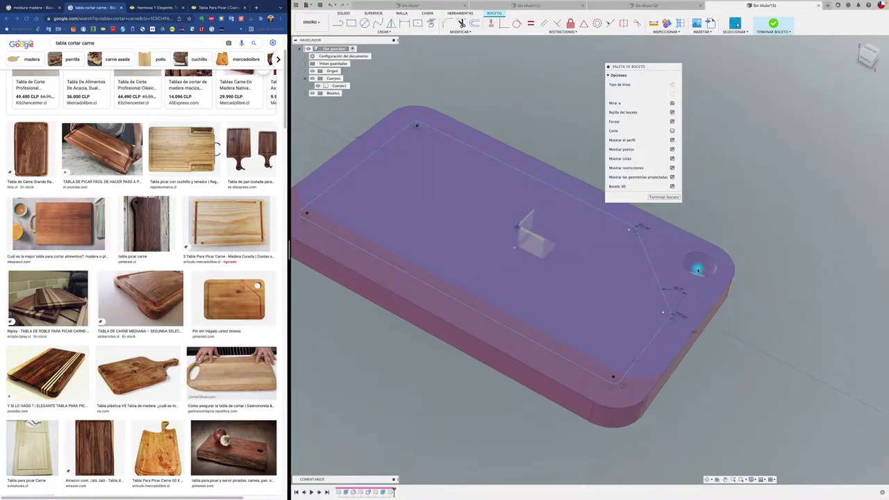
click(664, 197)
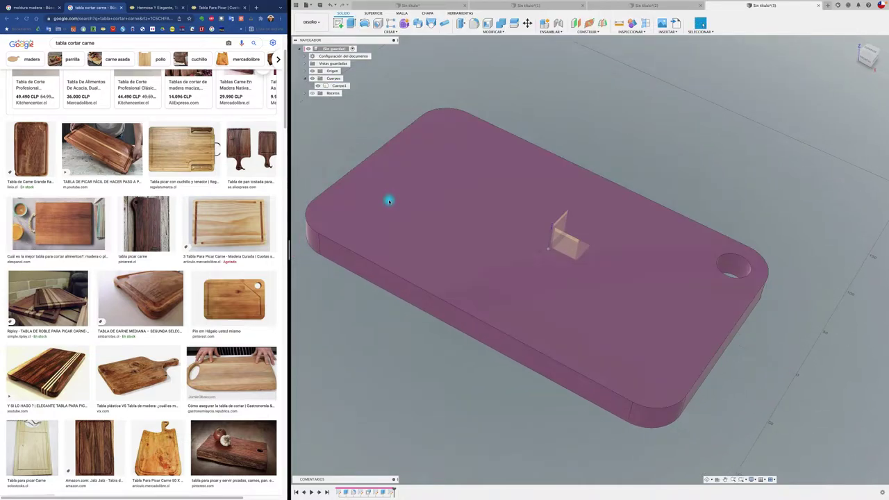
Step: Show sketches Boceto1–Boceto4 so the angled inner groove outline appears on the board's top face
click(313, 94)
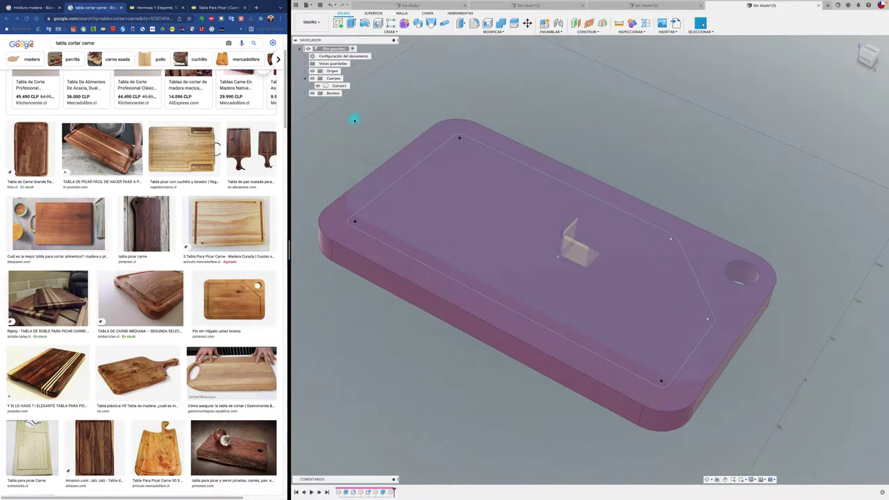
click(305, 93)
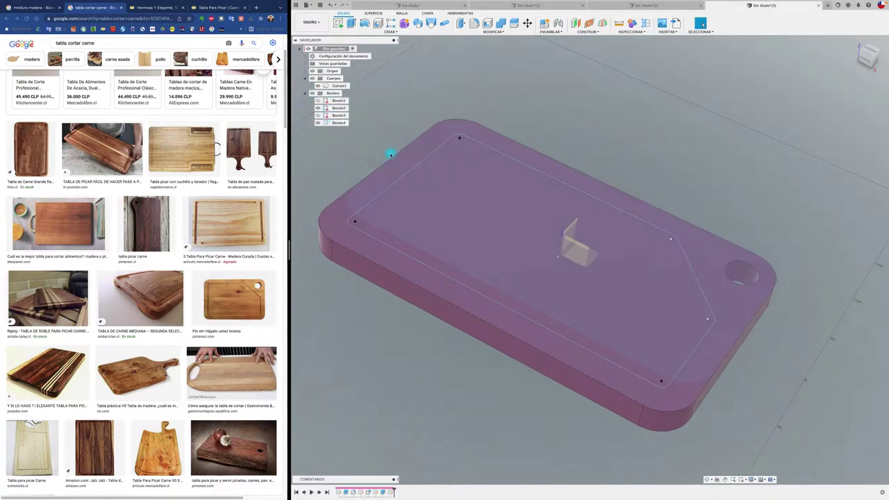
click(468, 173)
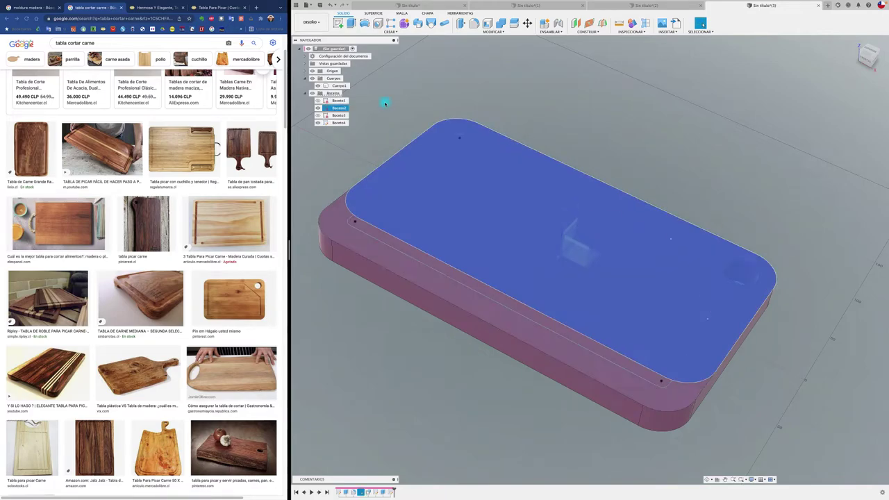
click(579, 107)
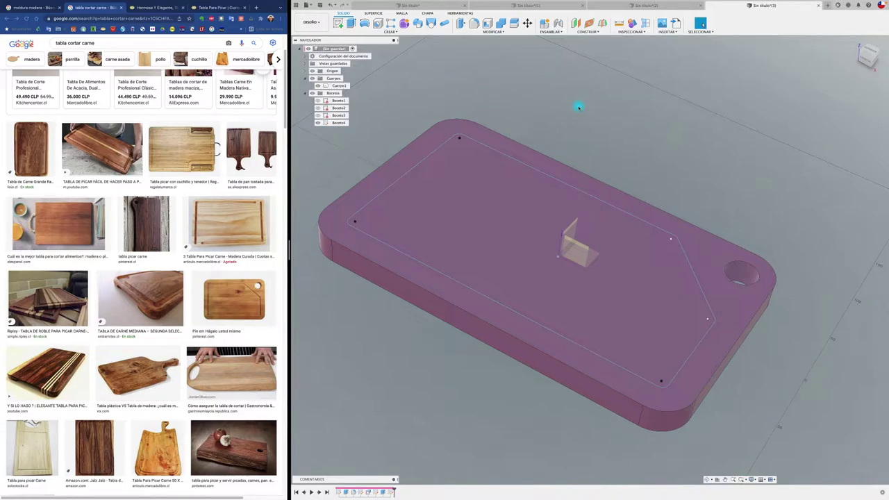
scroll(579, 108, left, 3)
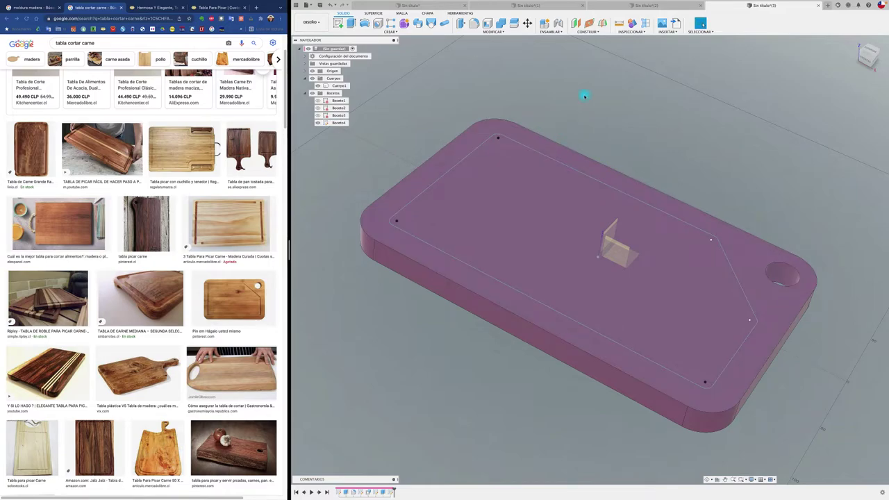
Step: Cut a 5 mm circular pipe groove along the inner outline of the board's top face
click(443, 24)
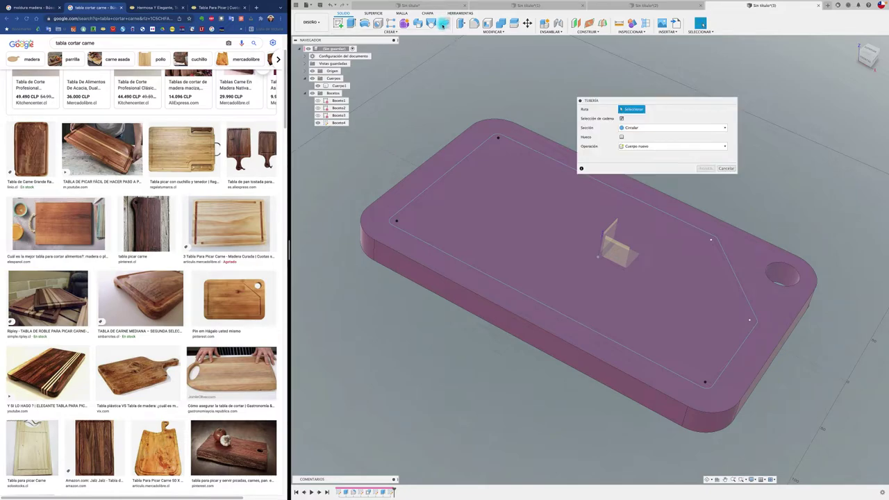
click(543, 151)
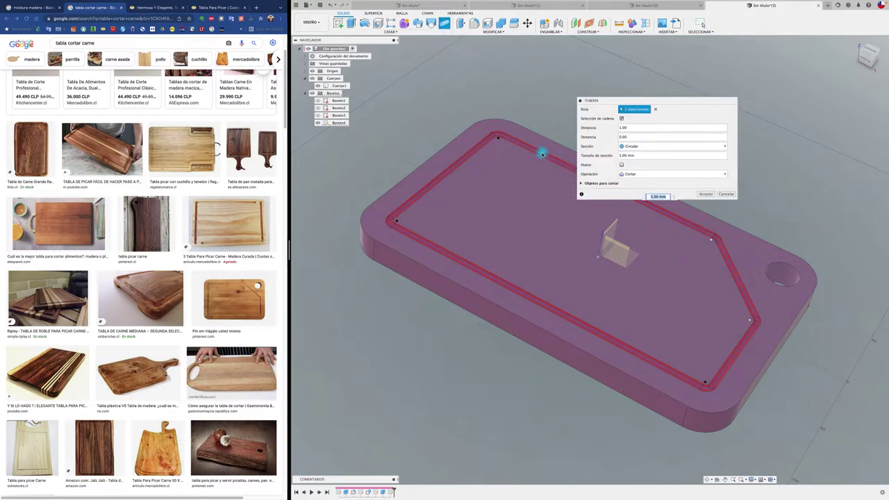
key(Return)
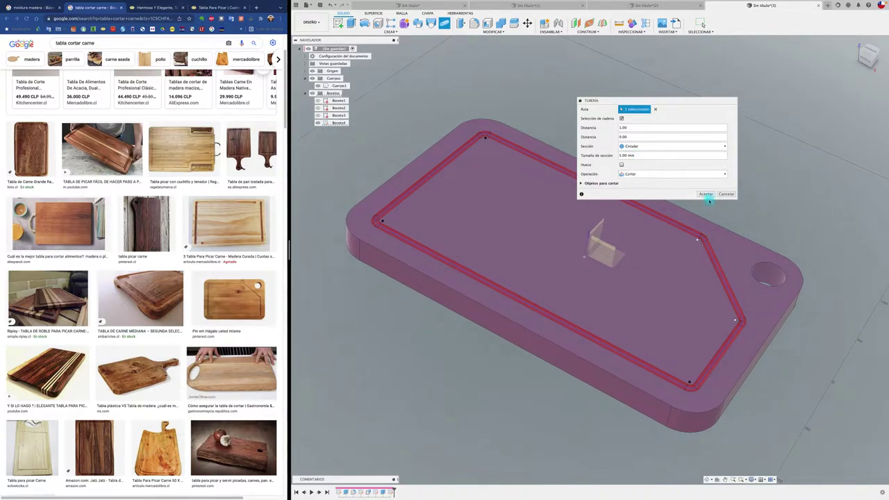
click(707, 196)
mouse_move(709, 192)
shift+middle_down()
mouse_move(796, 275)
mouse_move(780, 272)
shift+middle_up()
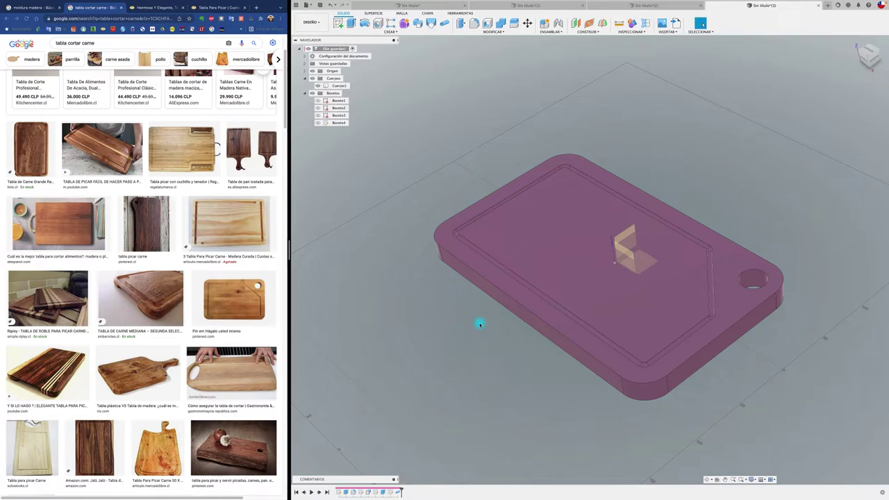
Step: Collapse the Bocetos folder in the browser and orbit around the grooved board
shift+middle_drag(480, 324, 463, 280)
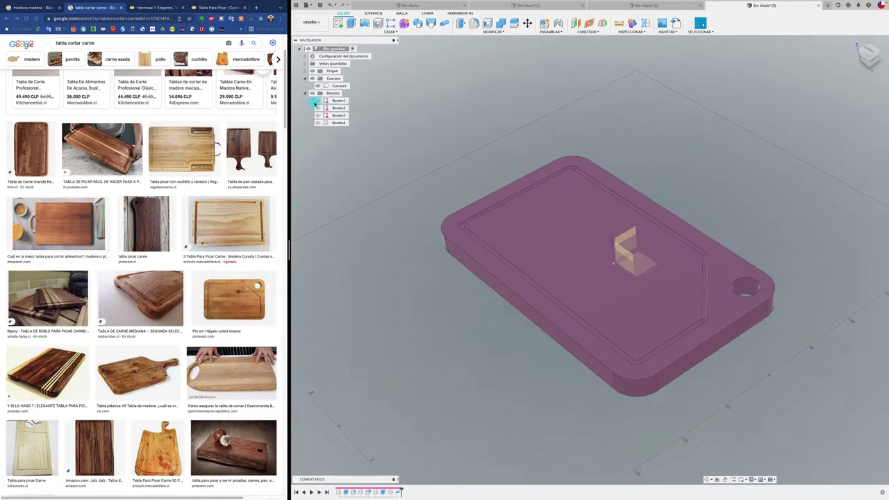
click(305, 93)
shift+middle_drag(516, 114, 524, 119)
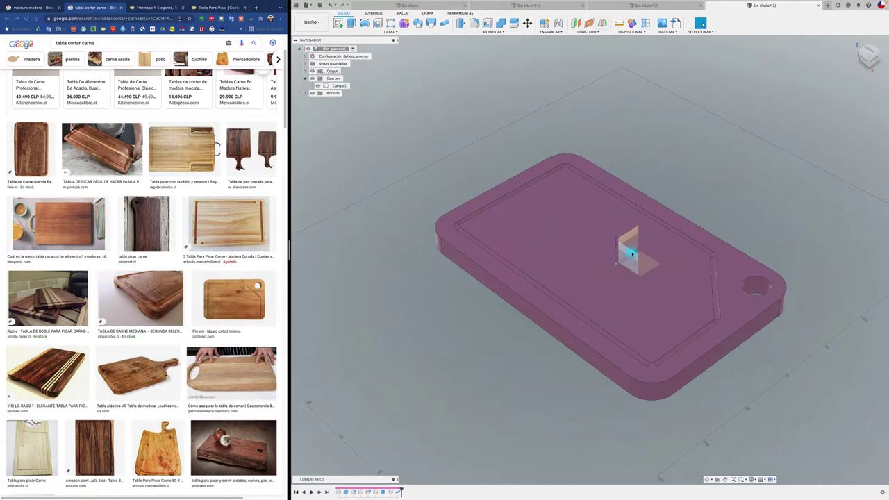
shift+scroll(632, 253, down, 10)
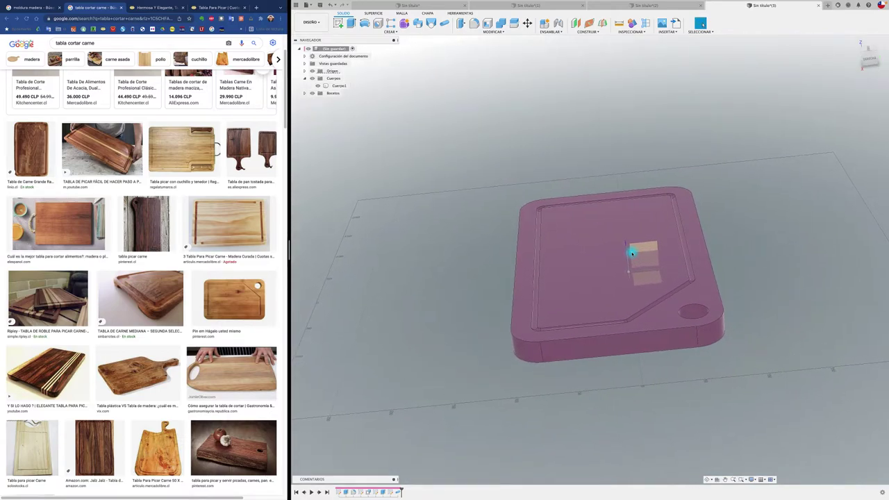
shift+scroll(632, 254, up, 10)
shift+scroll(632, 254, down, 10)
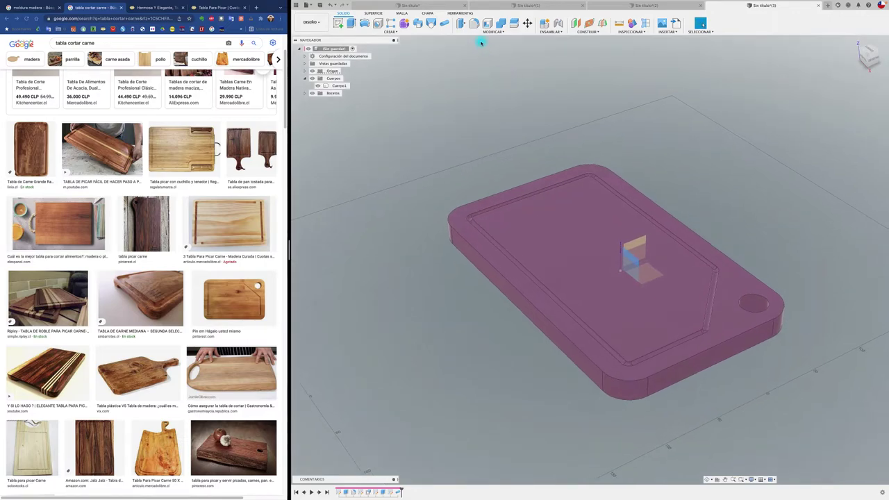
click(537, 55)
Step: Create a midplane between the board's two long side faces
click(603, 24)
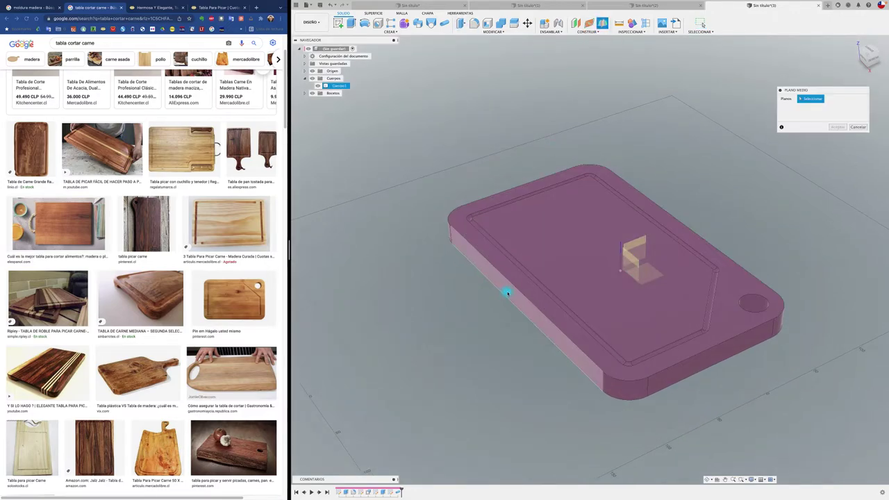
click(508, 293)
mouse_move(507, 293)
shift+middle_down()
mouse_move(764, 179)
mouse_move(626, 209)
shift+middle_up()
key(Return)
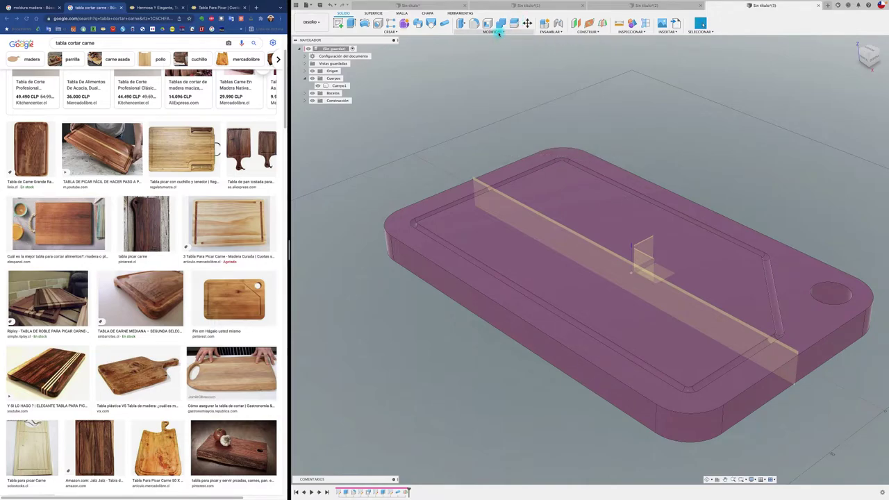
Step: Split the board along the midplane into two bodies, Cuerpo1 and Cuerpo2
click(493, 31)
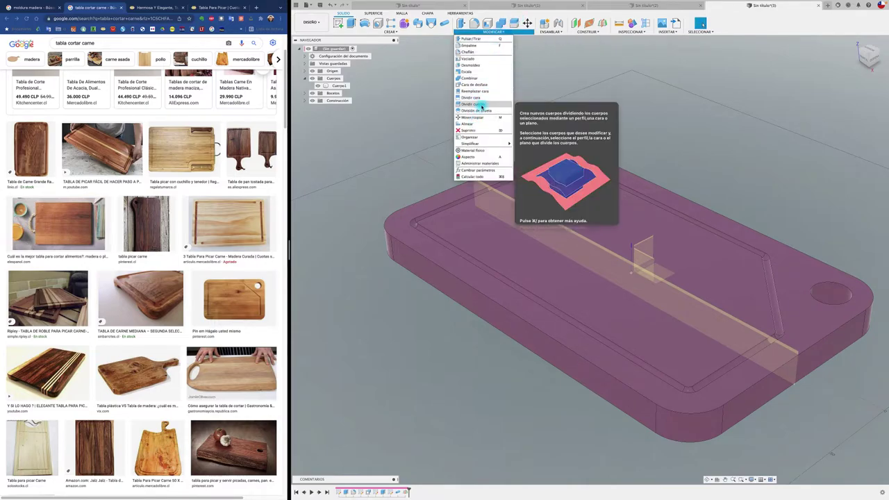
click(570, 67)
click(513, 23)
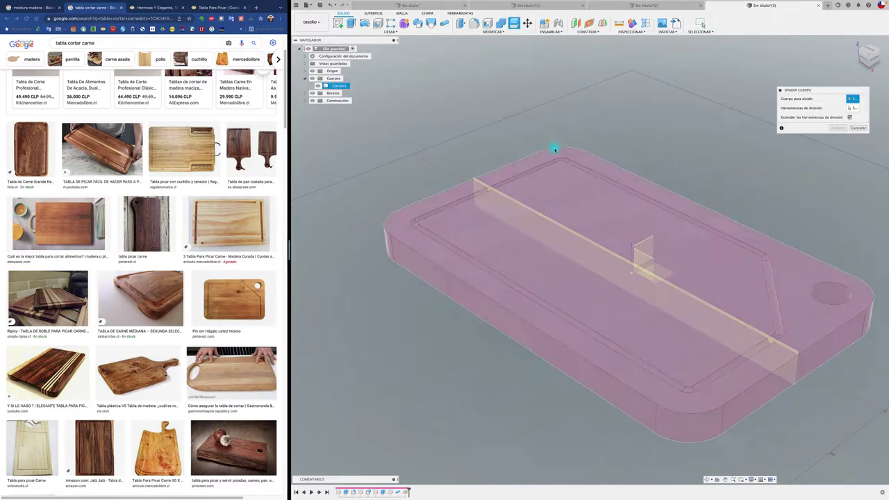
click(587, 192)
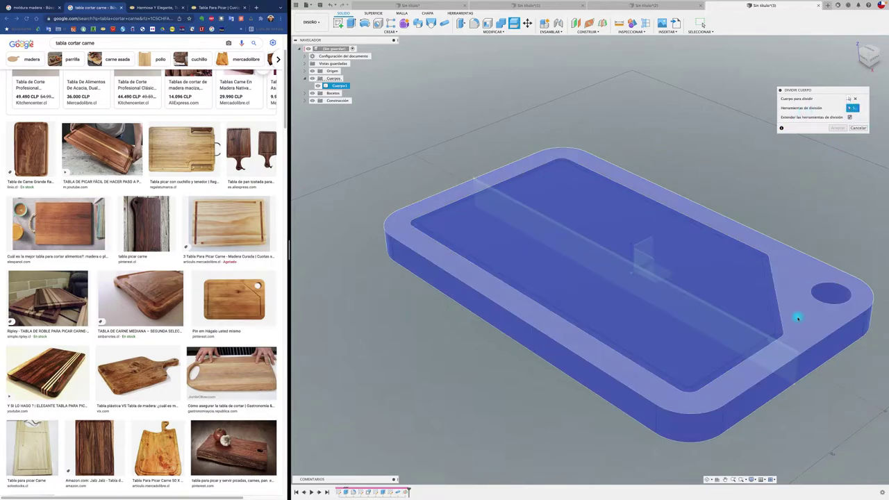
click(790, 352)
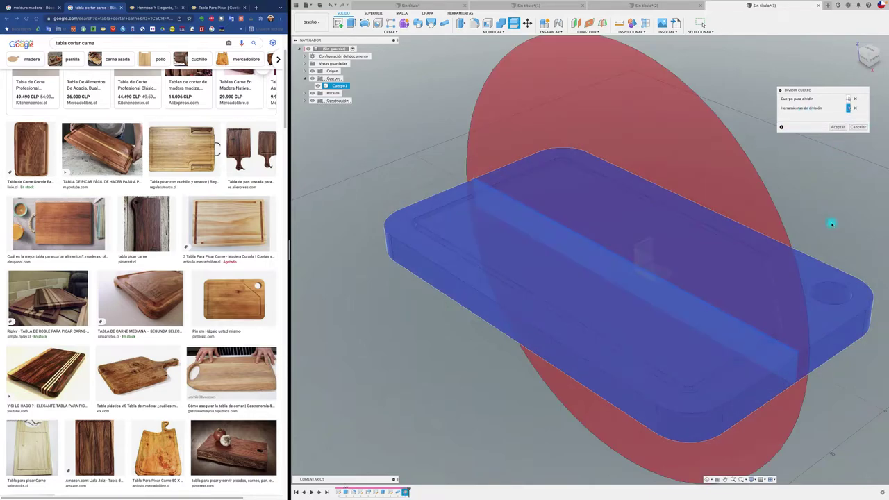
click(838, 128)
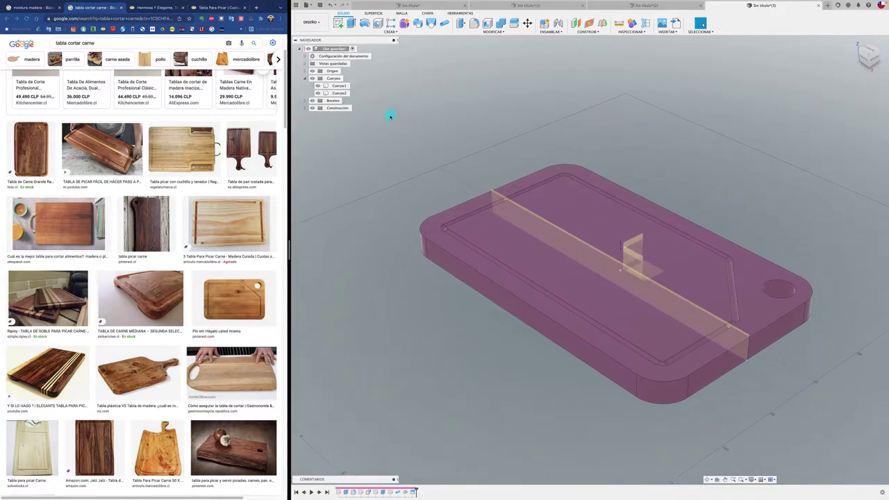
Step: Hide Cuerpo2 so only one board half remains visible
click(340, 93)
click(339, 86)
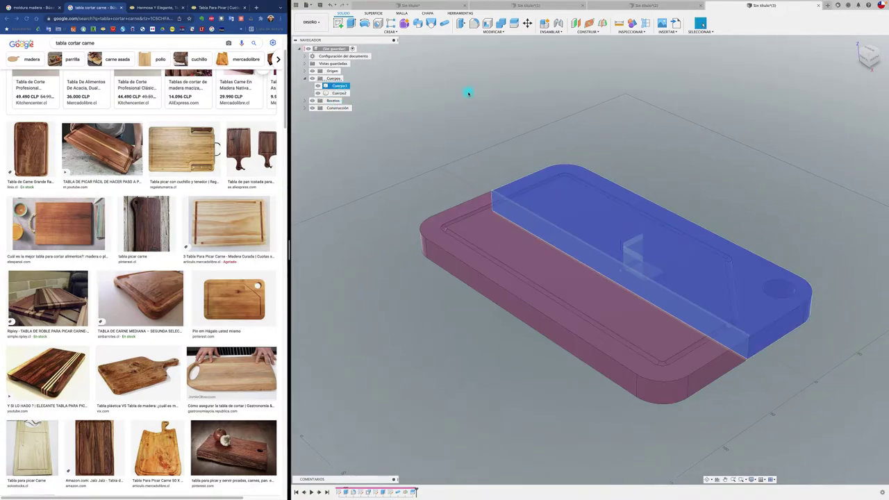
click(469, 93)
shift+scroll(468, 93, down, 5)
mouse_move(469, 92)
shift+middle_down()
mouse_move(441, 214)
mouse_move(528, 202)
shift+middle_up()
click(528, 202)
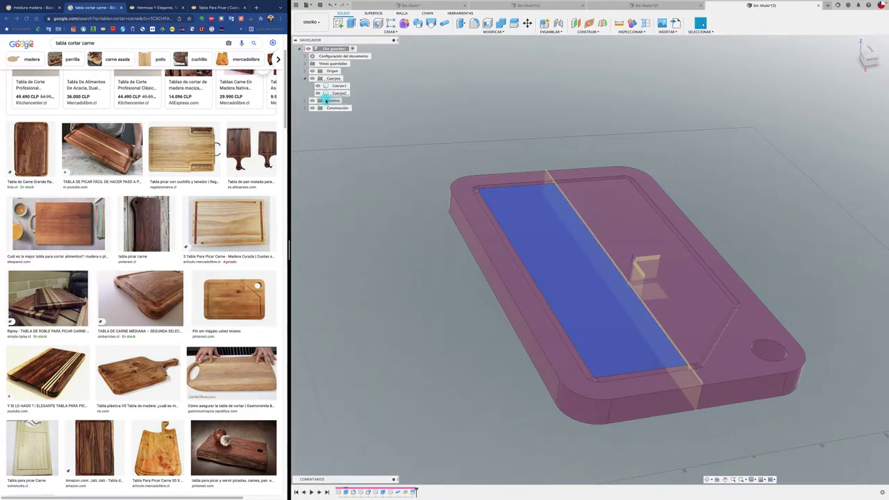
shift+middle_drag(326, 101, 318, 90)
click(317, 93)
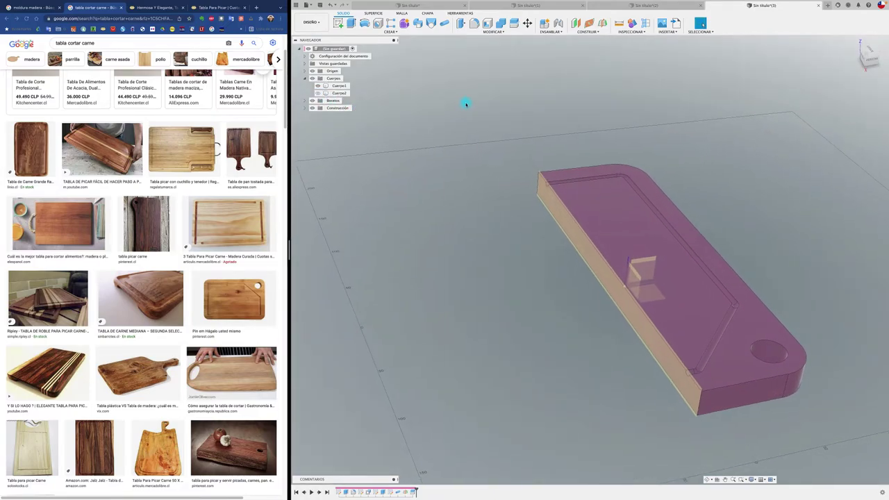
Step: Start a midplane on the remaining half, picking its first long side face
shift+middle_drag(466, 104, 489, 98)
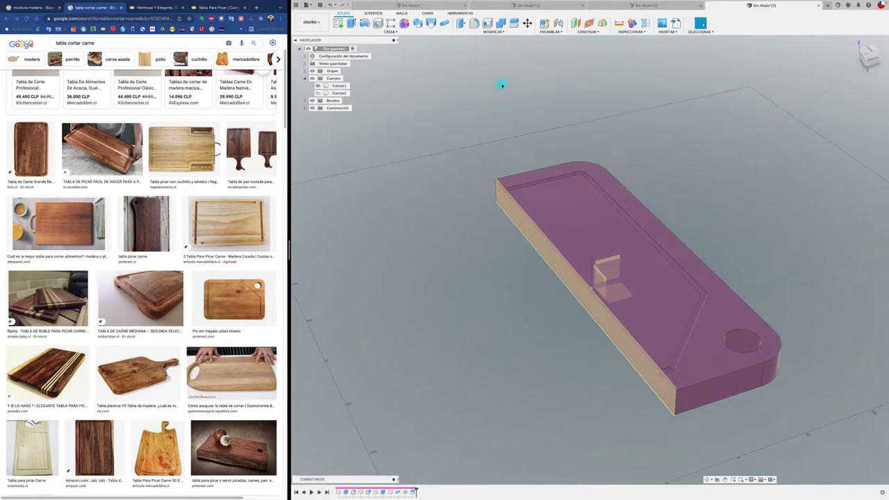
click(602, 24)
mouse_move(535, 246)
shift+middle_down()
mouse_move(631, 264)
mouse_move(643, 286)
mouse_move(804, 142)
shift+middle_up()
Step: Place the midplane down the half's middle and split Cuerpo1 into two strips
click(665, 282)
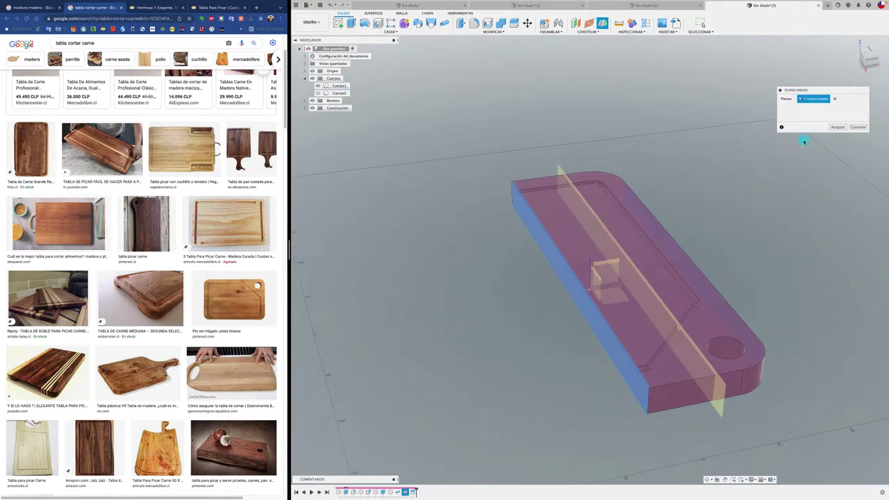
click(838, 128)
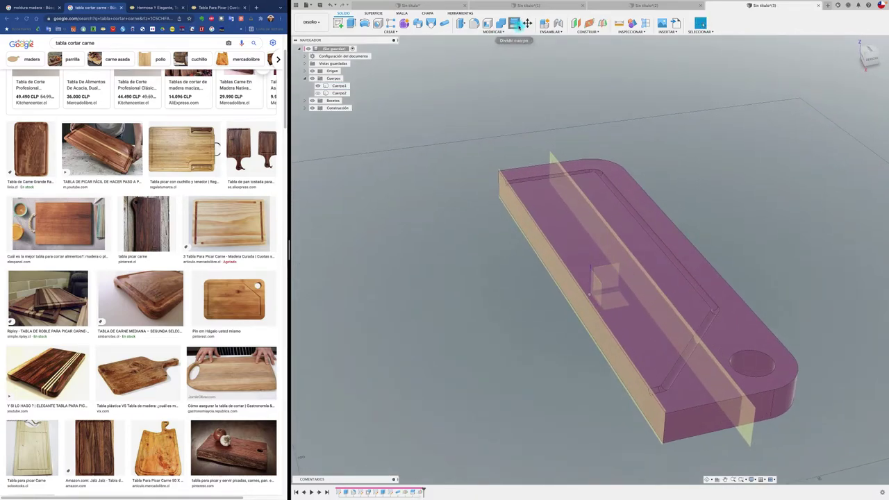
click(518, 24)
click(535, 196)
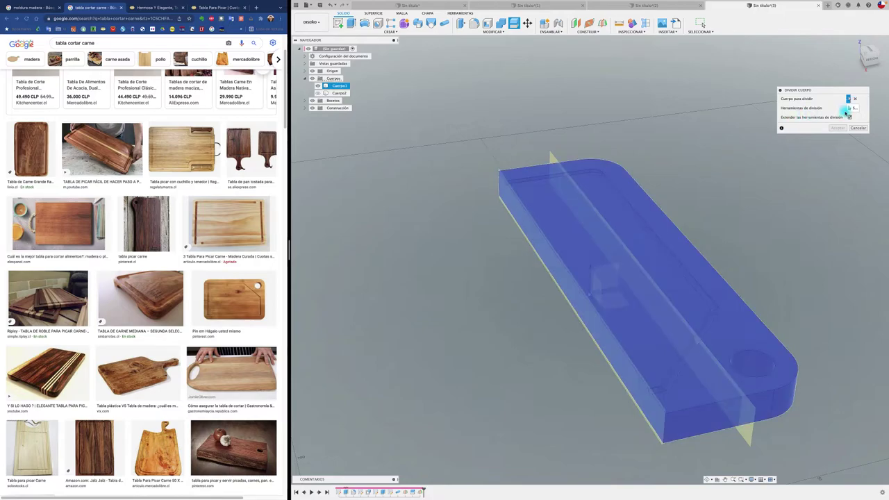
click(568, 154)
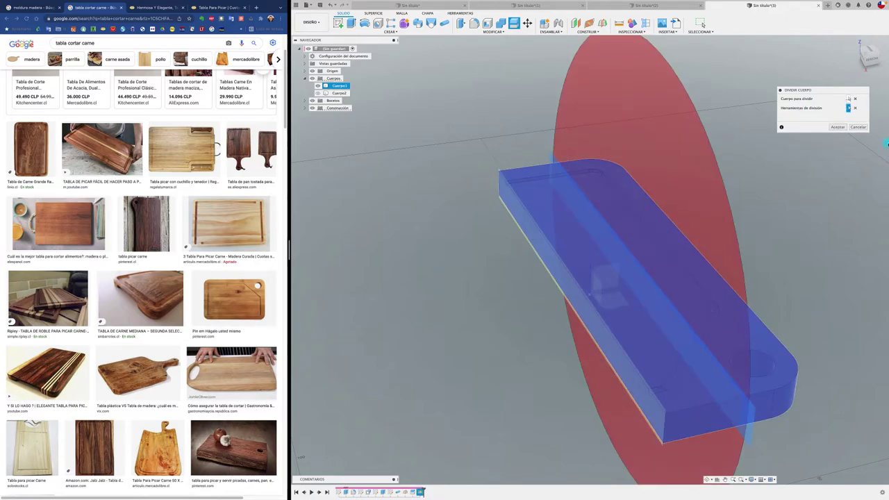
click(837, 127)
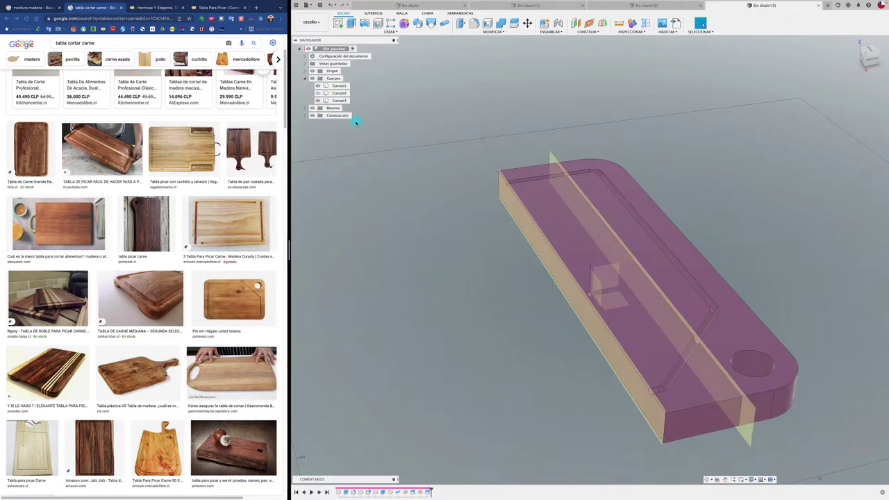
Step: Show Cuerpo2 again and hide the middle strip
click(339, 85)
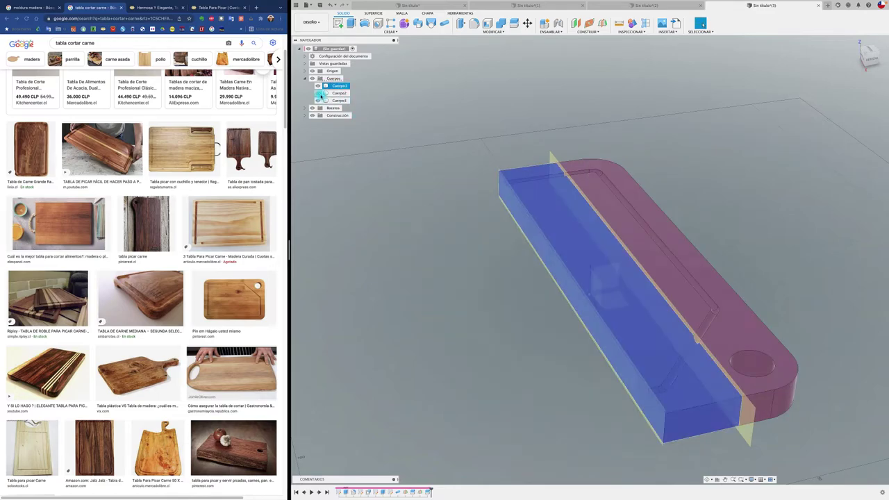
click(321, 93)
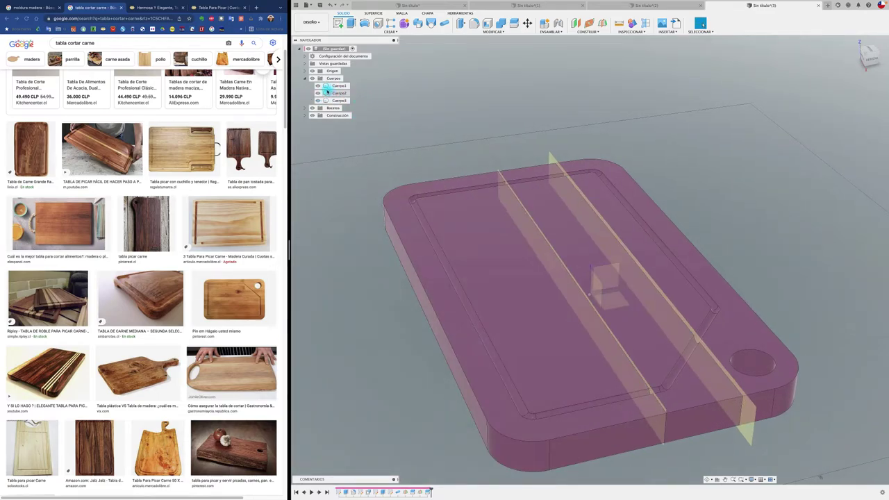
click(318, 85)
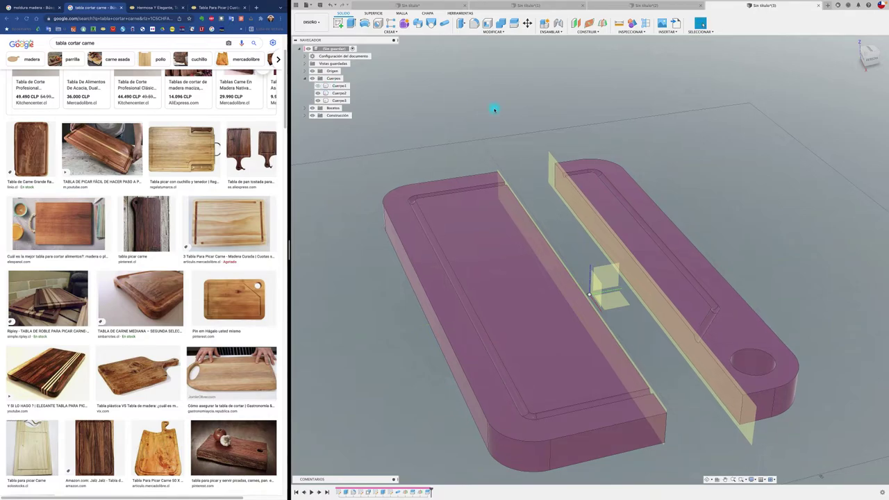
Step: Create a third midplane between the other half's two long side faces
click(602, 23)
click(512, 194)
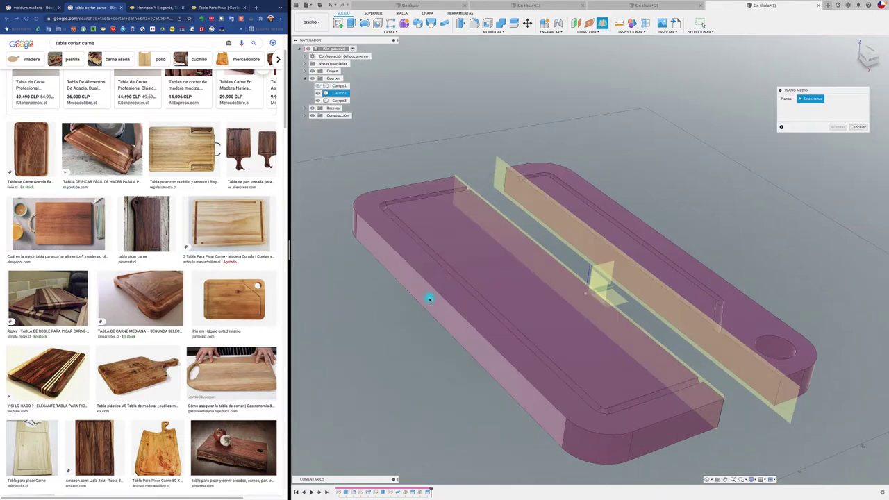
shift+middle_drag(431, 301, 514, 297)
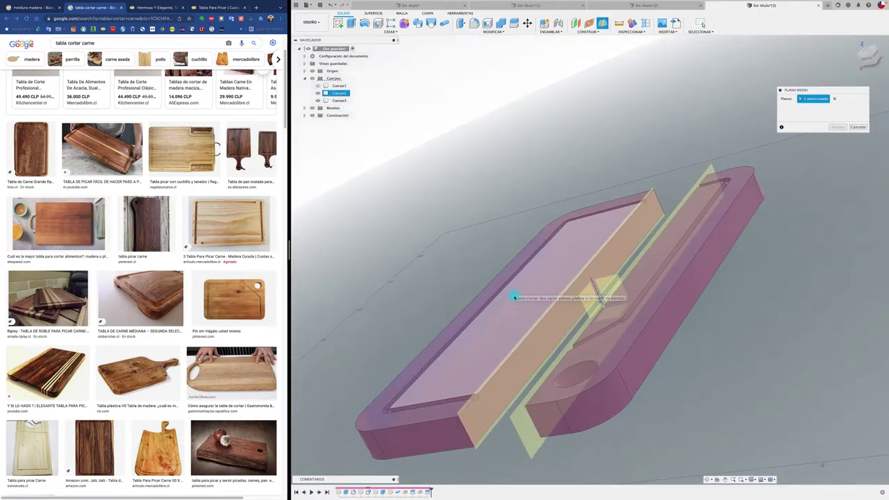
click(552, 334)
shift+middle_drag(551, 333, 601, 308)
click(838, 127)
shift+middle_drag(799, 160, 611, 71)
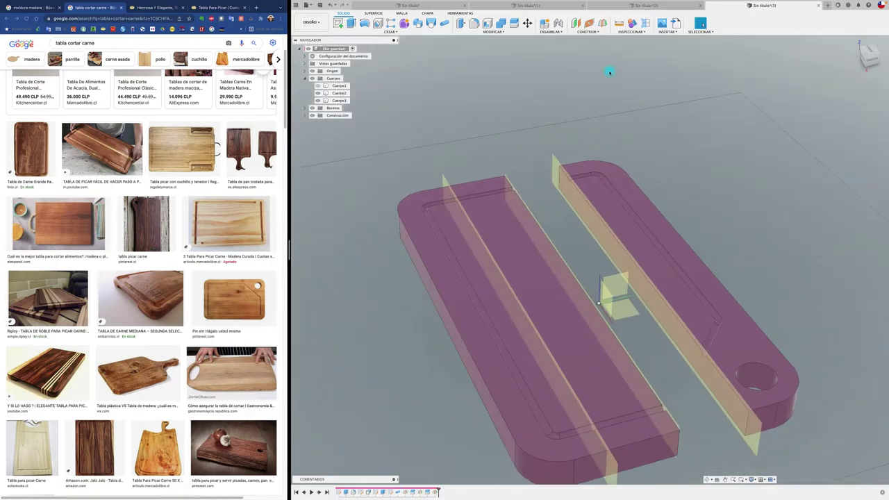
Step: Split the front half along that midplane, adding Cuerpo4 for four strips
click(515, 23)
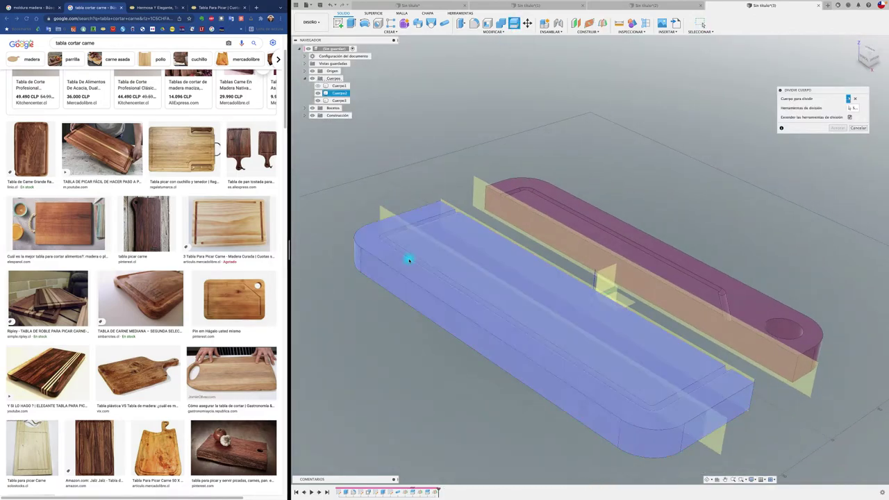
click(409, 258)
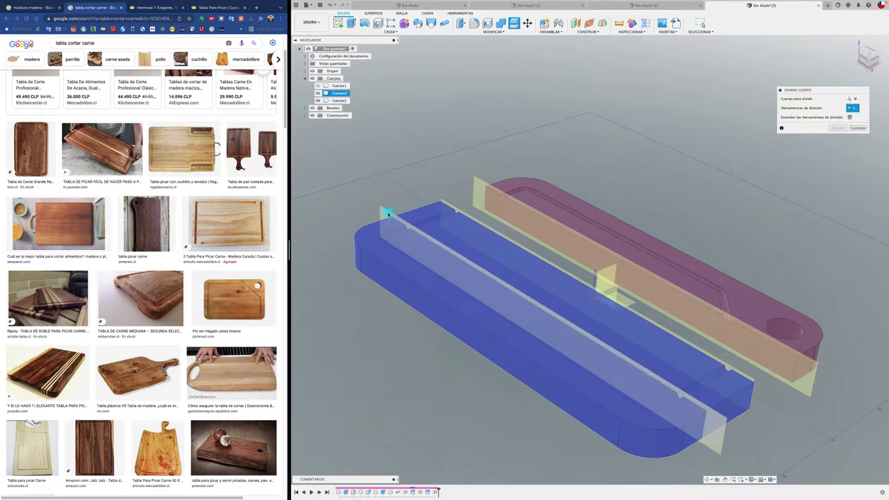
click(386, 210)
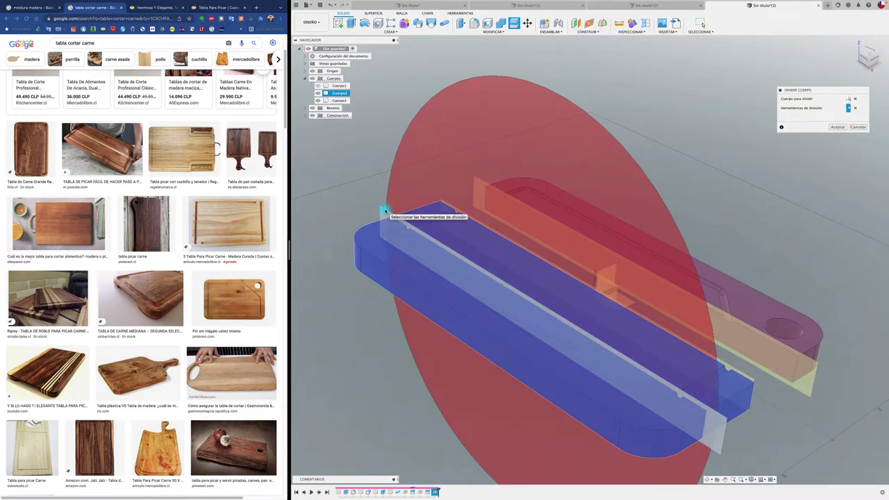
click(841, 128)
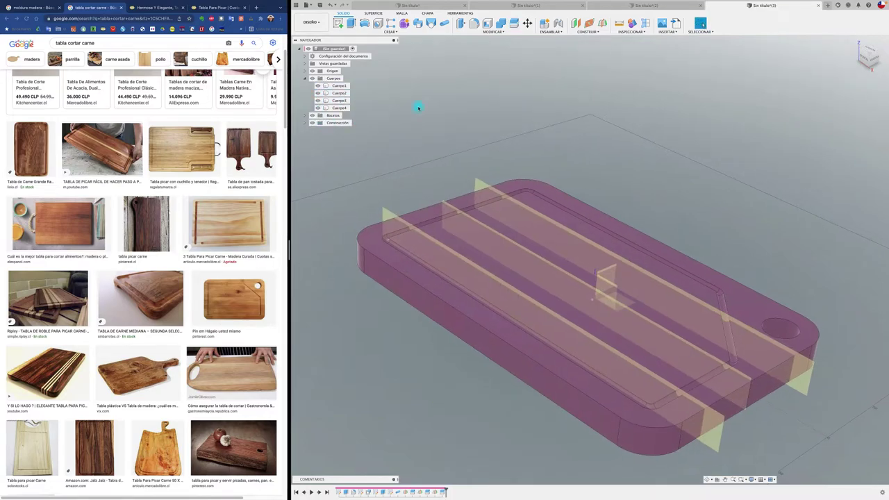
shift+middle_drag(417, 107, 634, 25)
Step: Turn Cuerpo1–Cuerpo4 into components Componente1–Componente4 via Create Components from Bodies
click(634, 24)
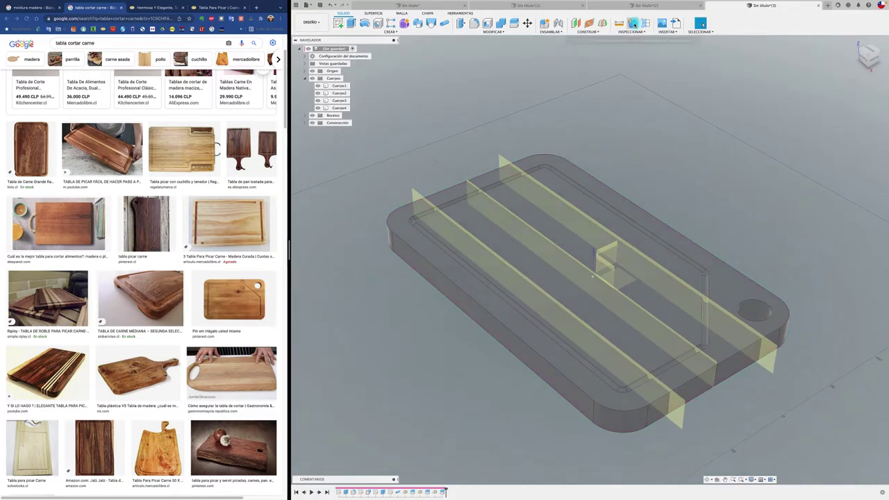
click(632, 24)
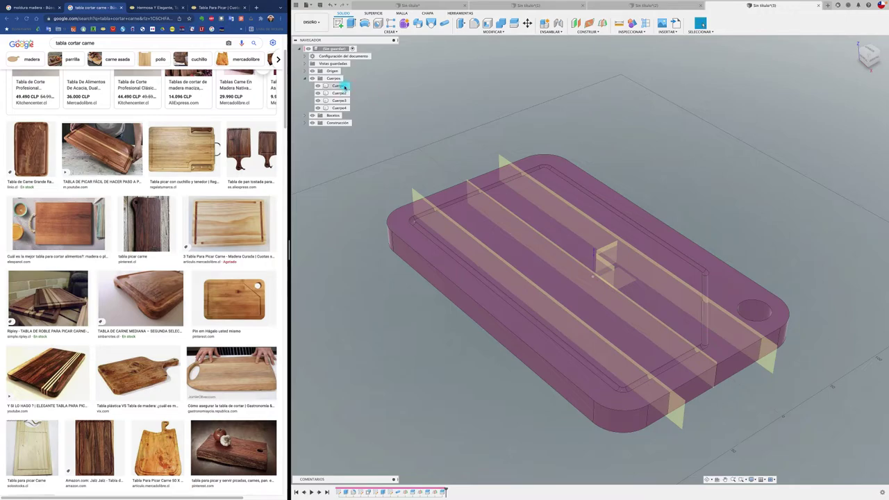
click(345, 86)
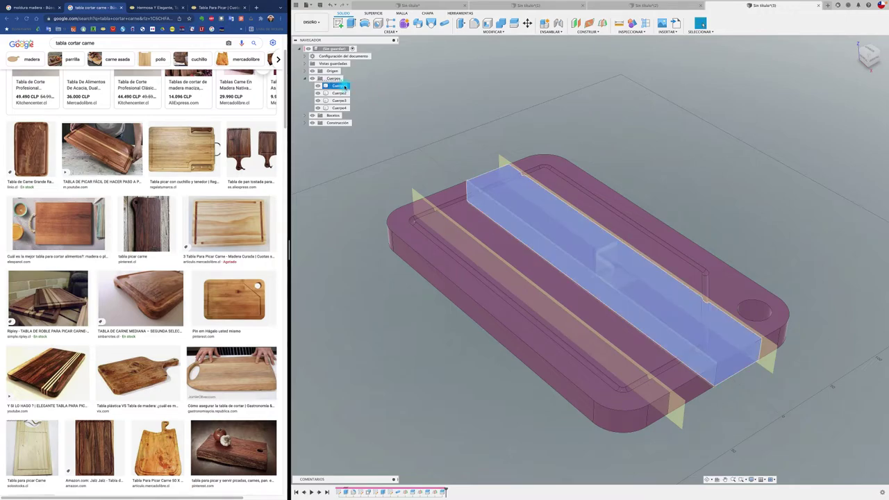
shift+click(339, 93)
shift+click(339, 101)
shift+click(339, 108)
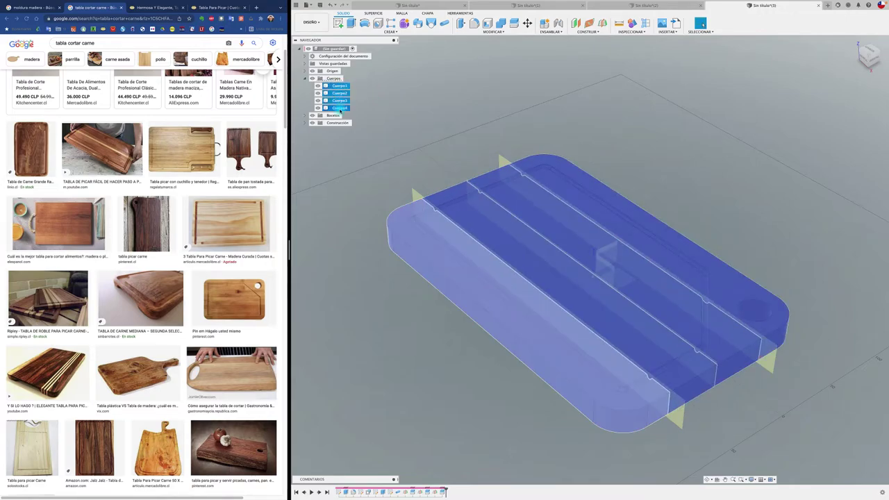
right_click(340, 109)
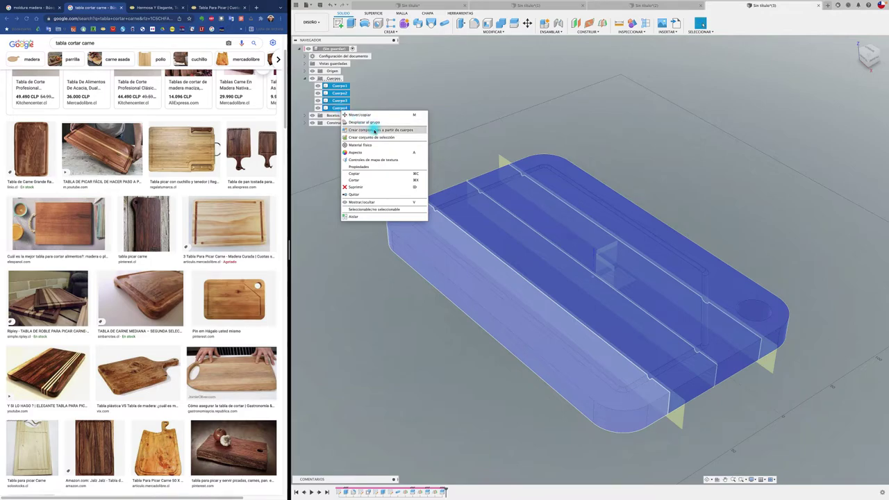
click(376, 130)
Step: Hide the construction planes in the Construcción folder
shift+scroll(406, 123, down, 10)
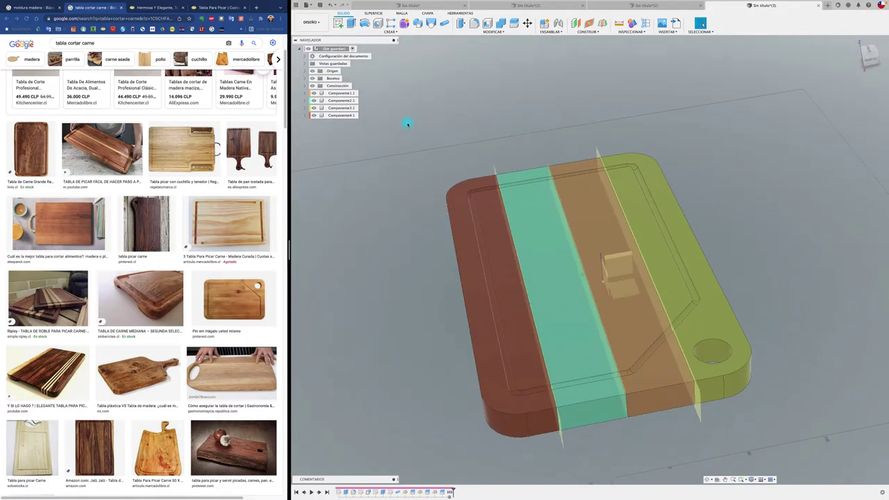
shift+scroll(406, 123, down, 2)
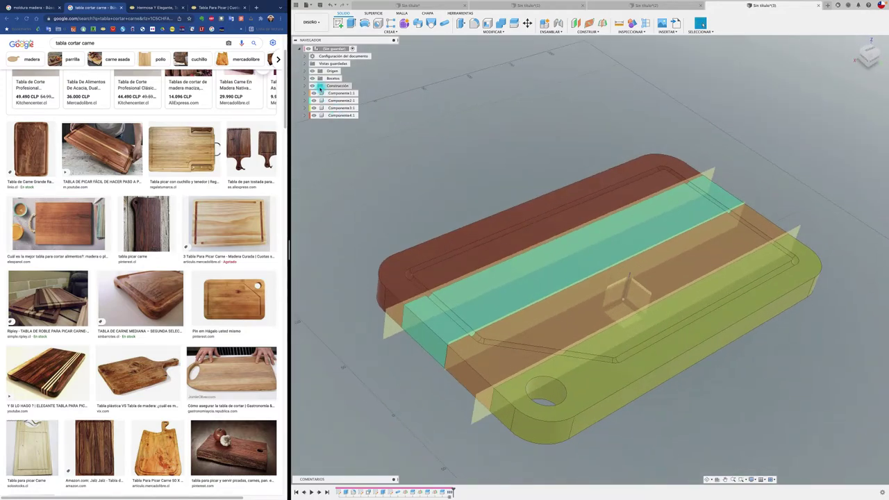
click(316, 85)
click(313, 85)
shift+scroll(539, 142, down, 2)
shift+scroll(540, 142, down, 1)
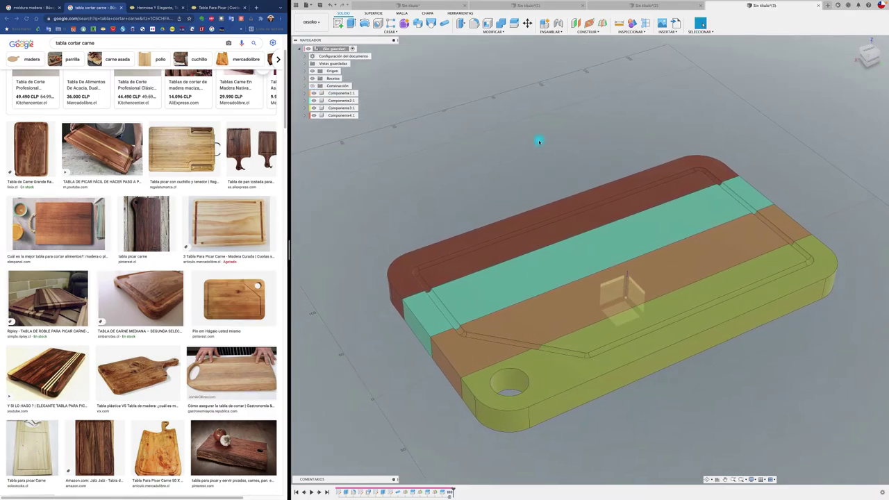
shift+scroll(539, 142, down, 2)
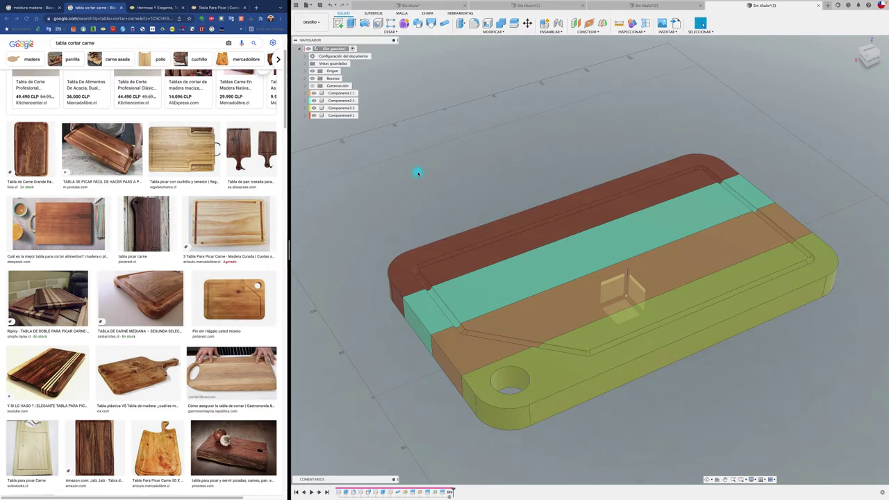
Step: Widen the Fusion window so the four-strip board fills most of the screen
mouse_move(415, 171)
shift+middle_down()
mouse_move(509, 112)
mouse_move(519, 88)
shift+middle_up()
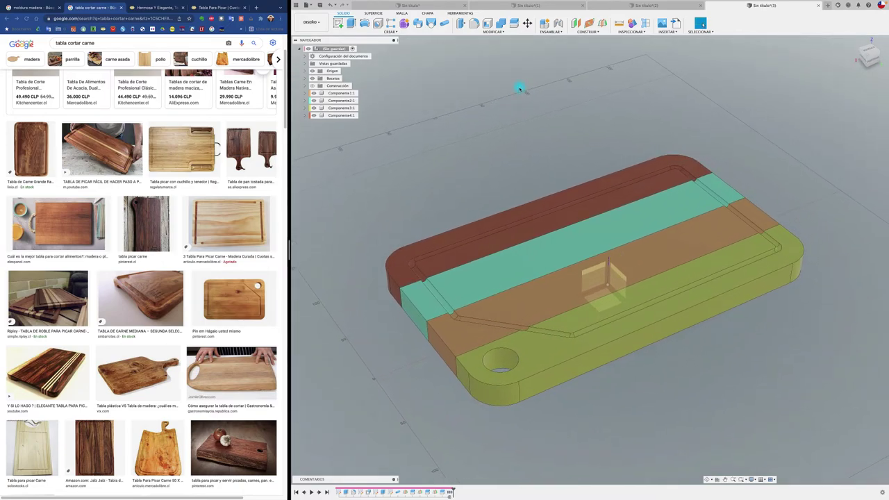
drag(288, 253, 157, 250)
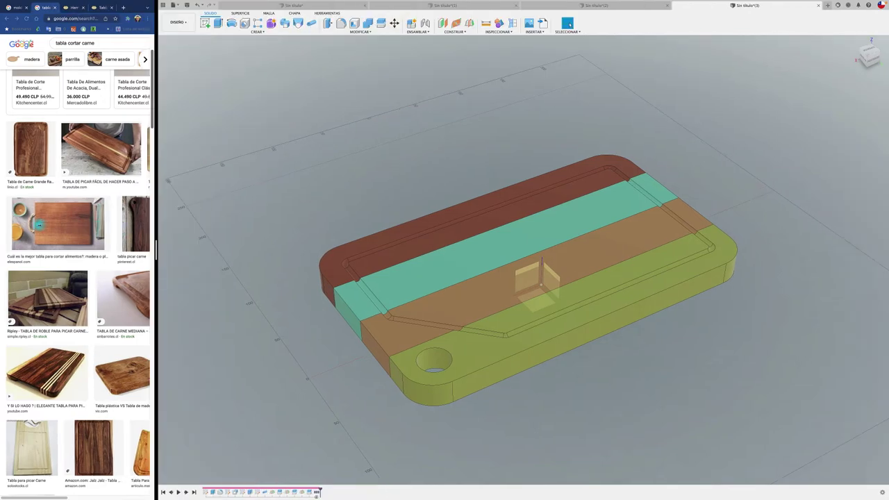
Step: Apply the Wood (Solid) 3D Pine appearance to two board strips
key(a)
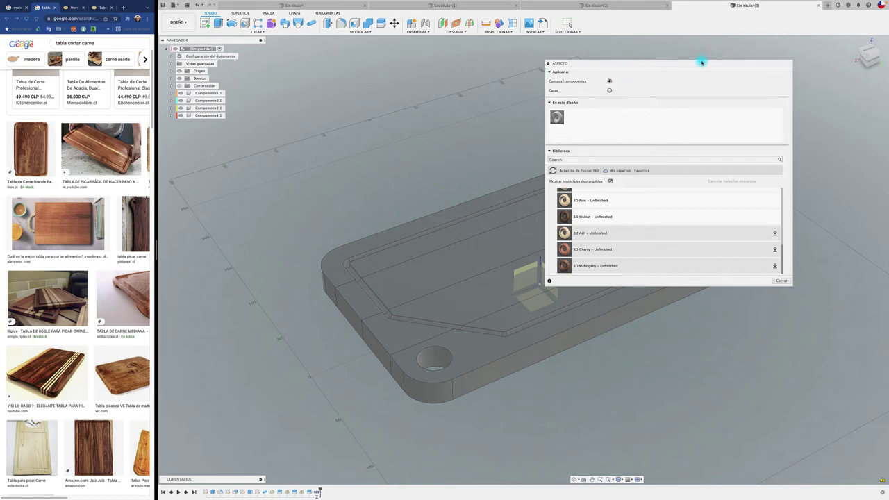
drag(701, 63, 812, 55)
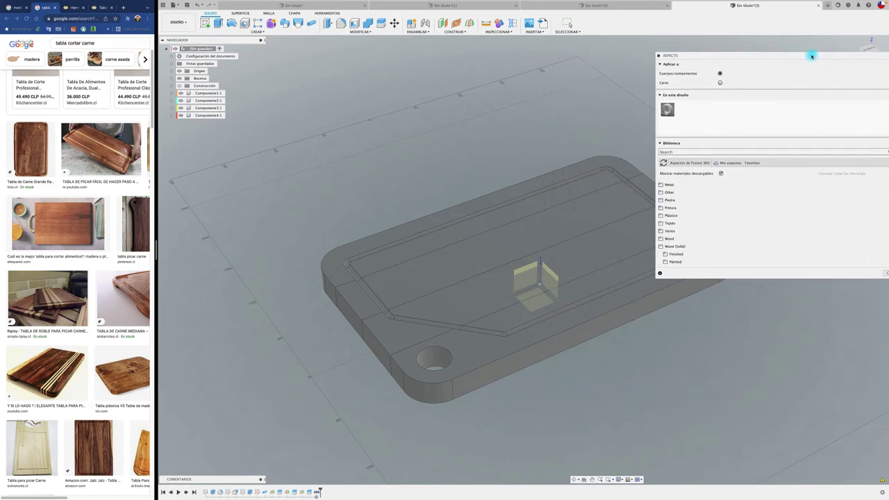
click(687, 248)
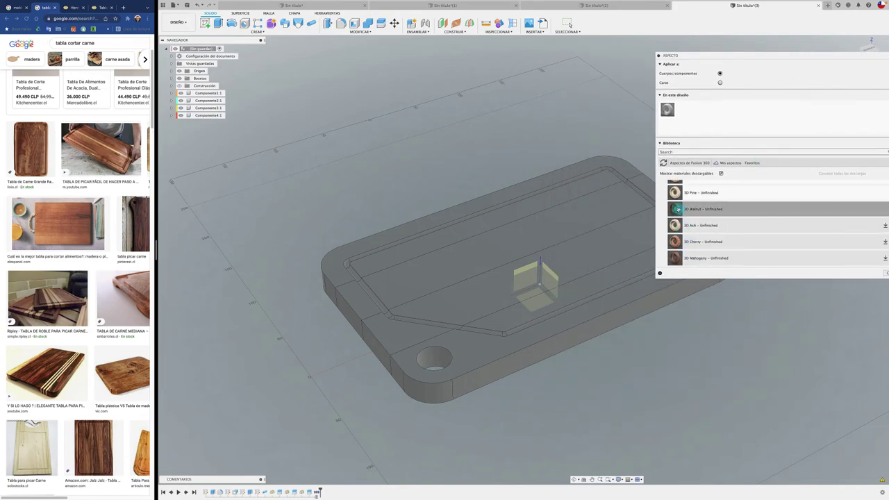
mouse_move(677, 192)
mouse_down()
mouse_move(601, 218)
mouse_move(591, 210)
mouse_up()
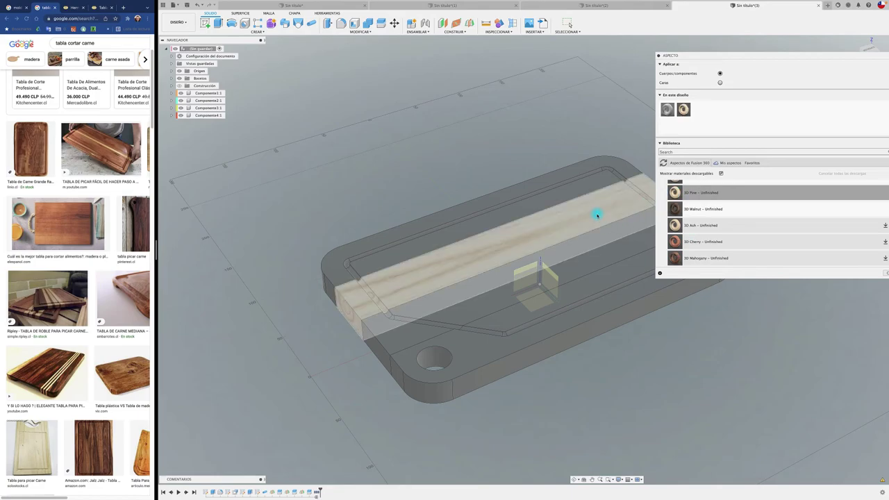
drag(675, 192, 567, 306)
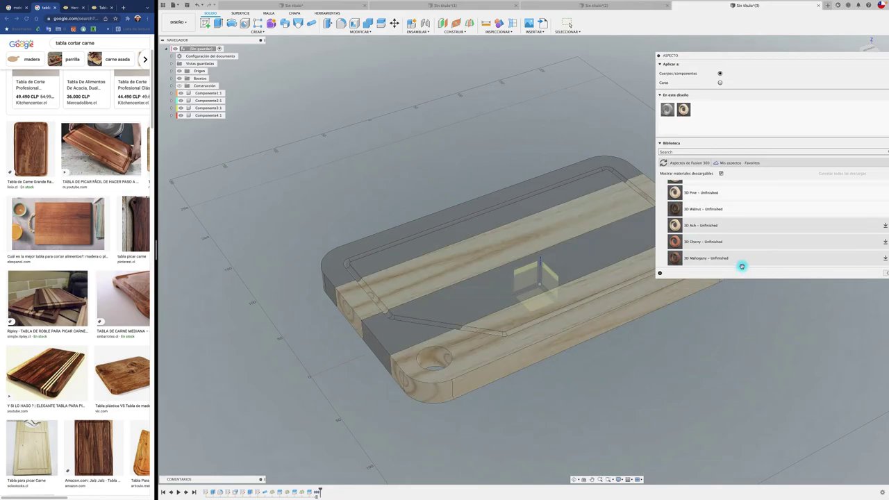
Step: Give the remaining strips a darker wood appearance and close the Appearance dialog
scroll(733, 243, up, 3)
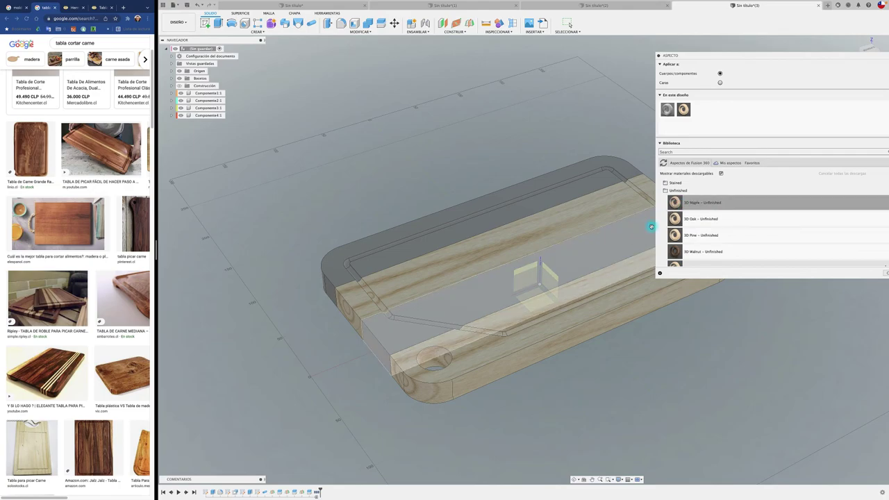
drag(676, 202, 638, 236)
drag(677, 205, 576, 186)
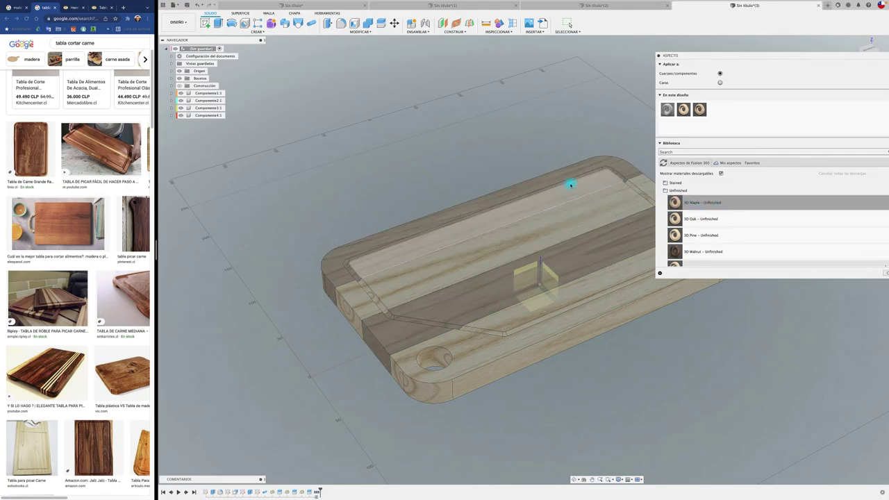
scroll(808, 260, up, 3)
drag(783, 56, 622, 58)
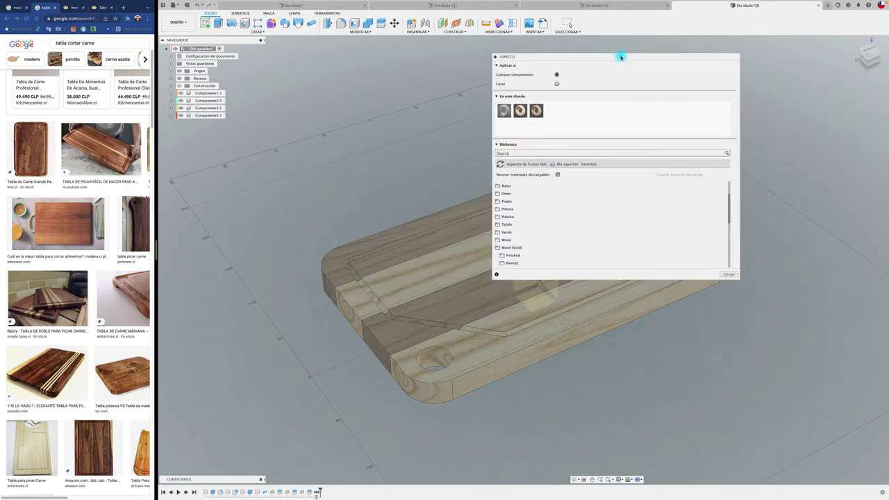
click(729, 275)
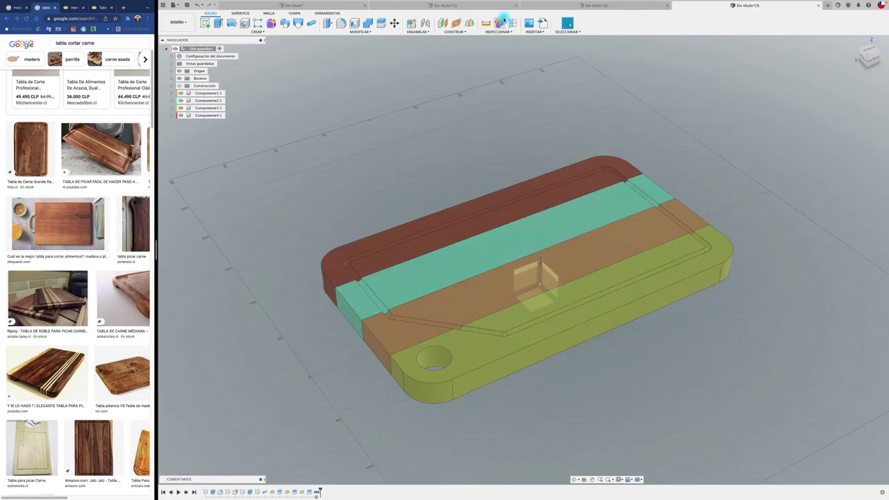
Step: Turn off Component Color Cycling so the strips show their light pine and dark wood finishes
click(513, 23)
scroll(459, 93, up, 1)
shift+scroll(458, 94, left, 10)
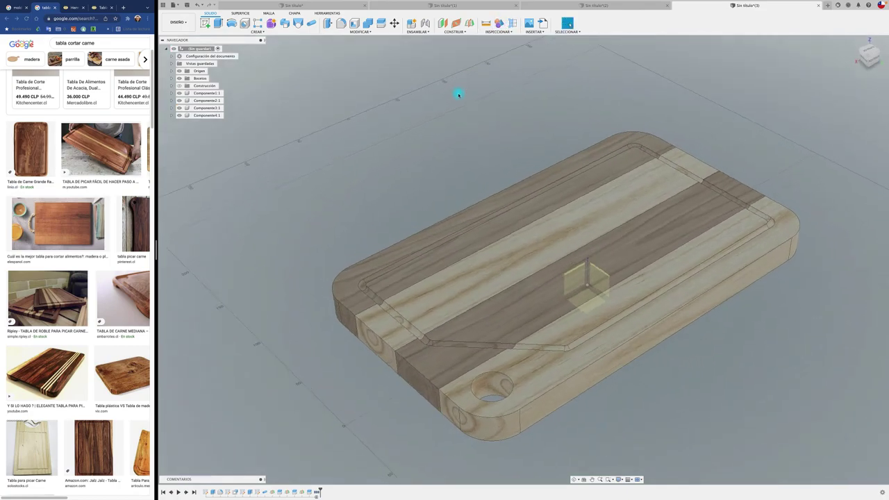
Step: Orbit around the finished board to inspect the alternating wood strips
shift+scroll(459, 94, left, 3)
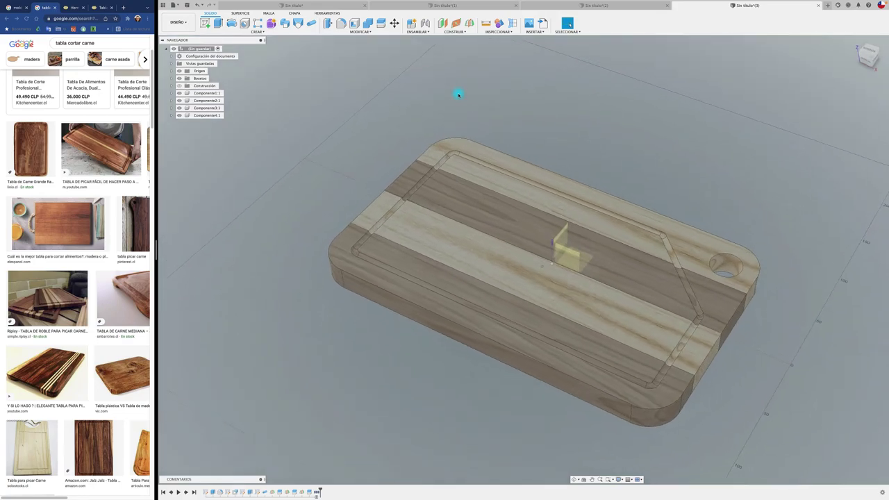
shift+scroll(459, 94, left, 3)
shift+scroll(459, 93, left, 3)
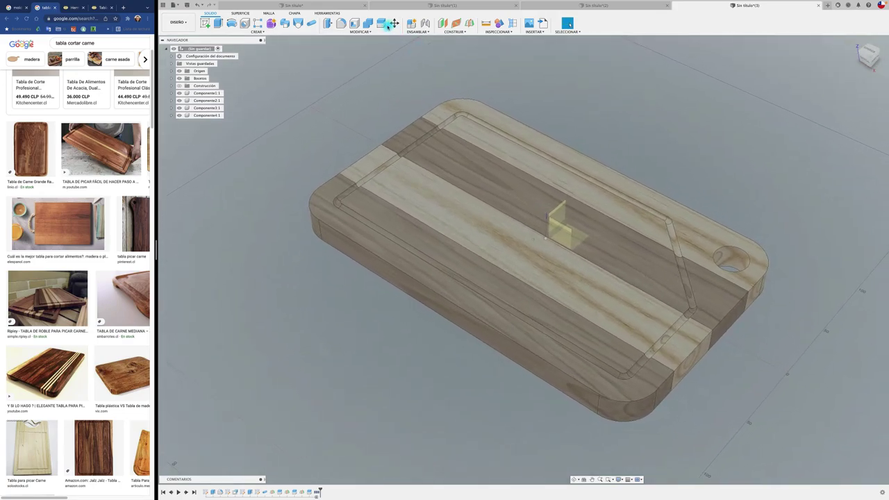
shift+scroll(625, 119, left, 2)
shift+scroll(642, 120, left, 2)
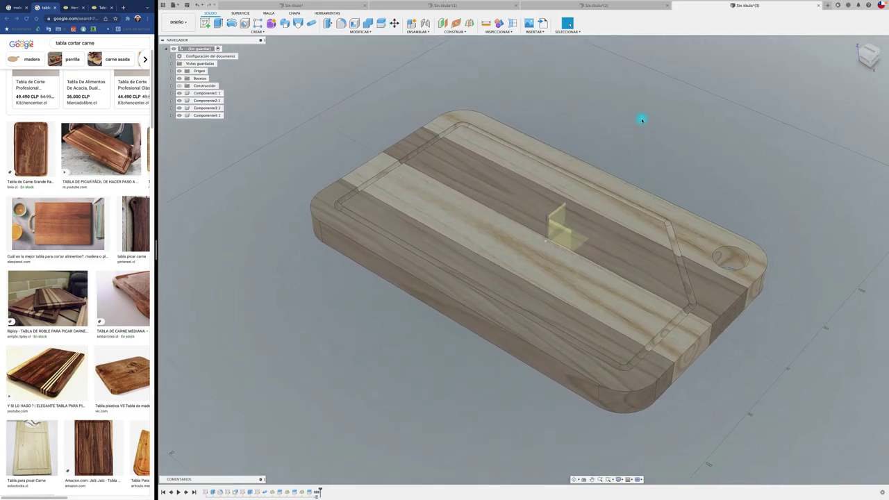
shift+scroll(642, 120, left, 2)
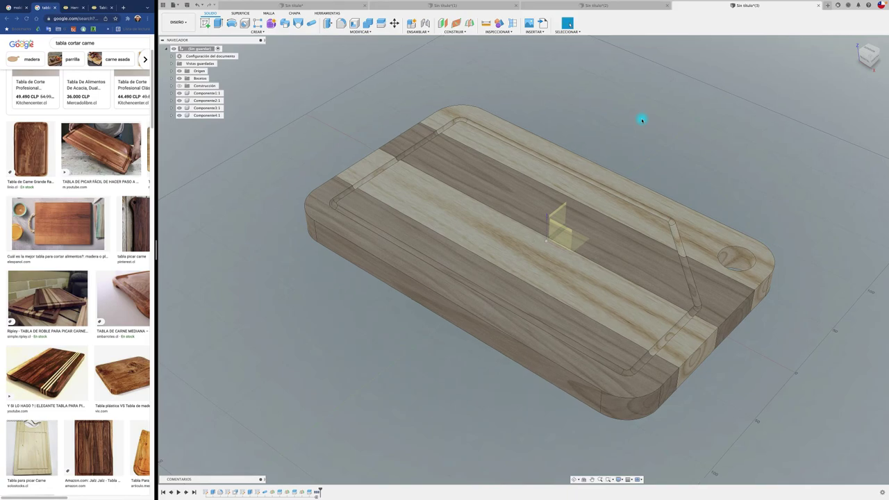
shift+scroll(642, 120, left, 3)
shift+scroll(642, 119, left, 3)
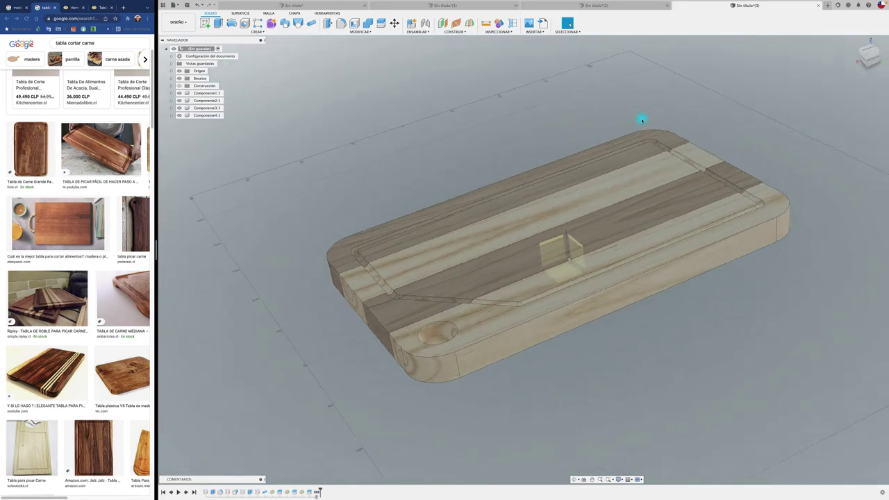
shift+scroll(641, 119, left, 2)
shift+scroll(626, 104, left, 2)
shift+middle_drag(621, 101, 550, 83)
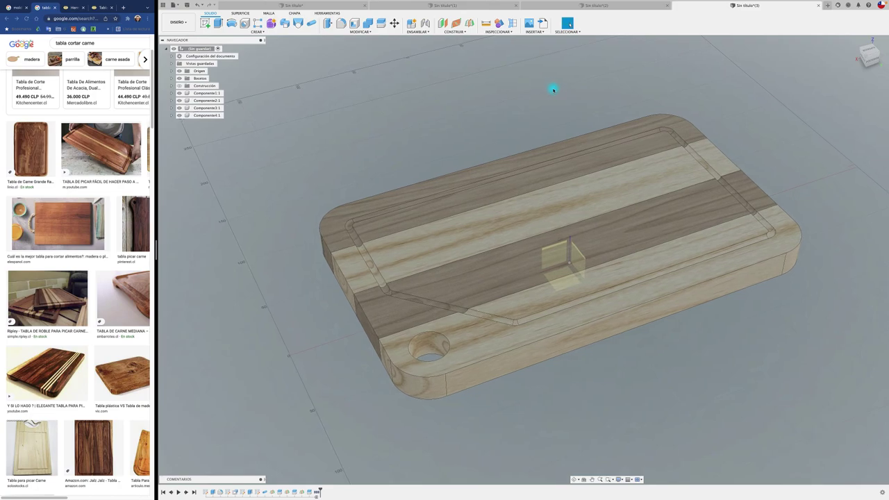